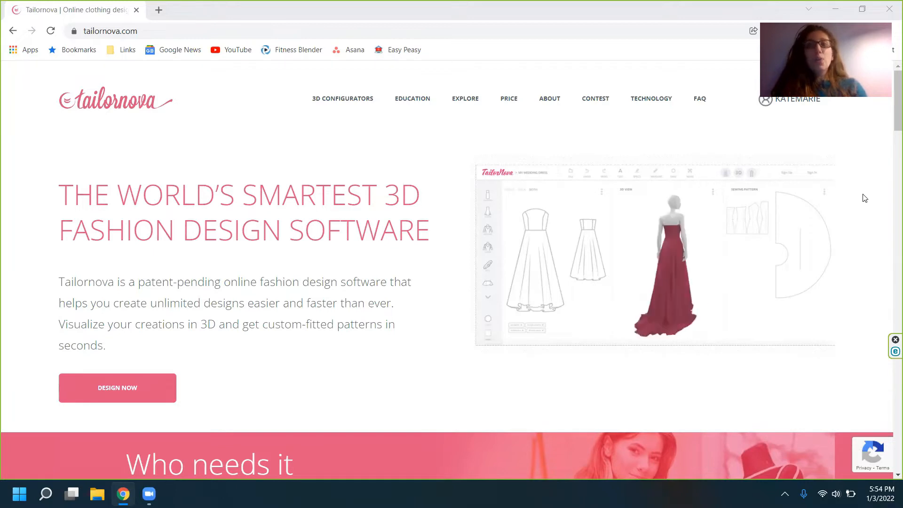
# - Open the Tailornova designer from the home page and dismiss the quick start video
pyautogui.click(148, 394)
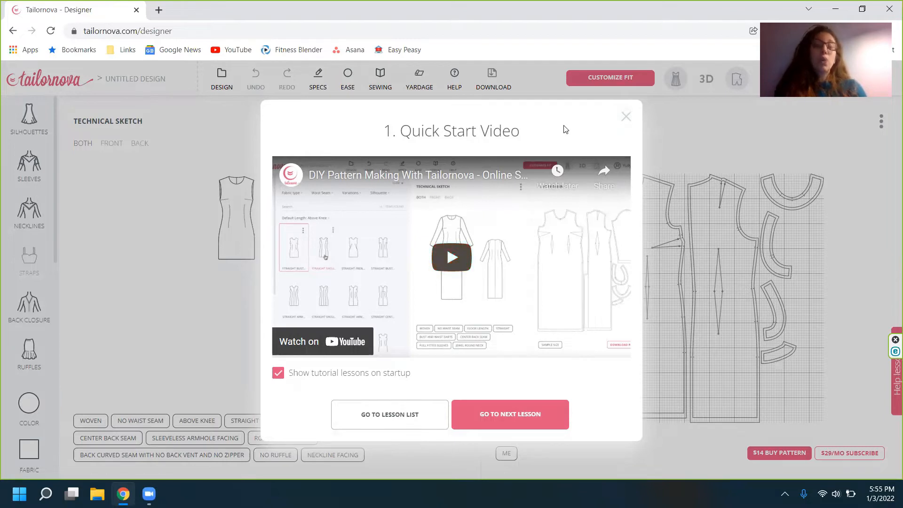
pyautogui.click(626, 116)
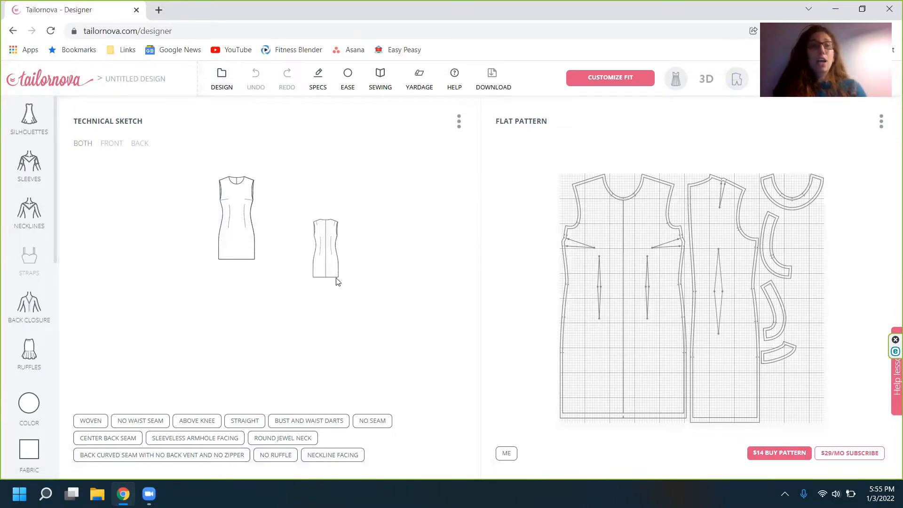
# - Start a new womenswear Dresses design after viewing the menswear garment types, and dismiss the quick start video
pyautogui.click(225, 80)
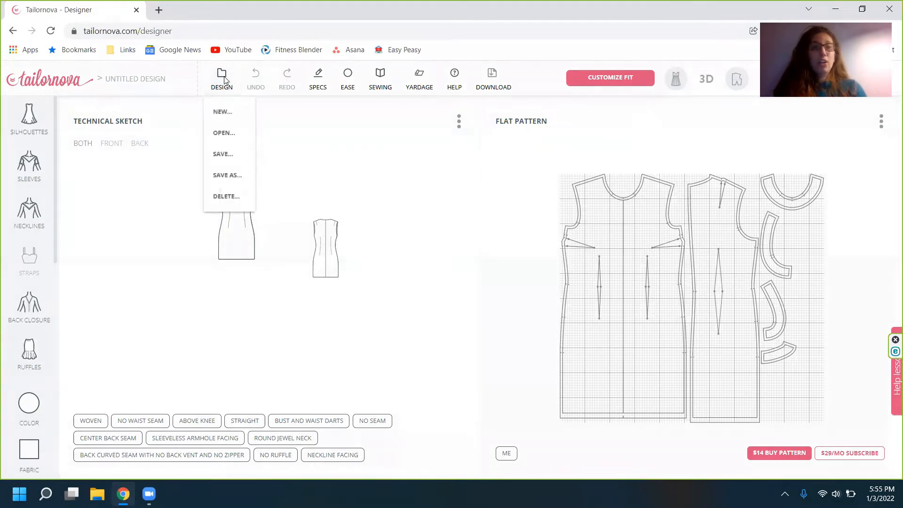
pyautogui.click(239, 113)
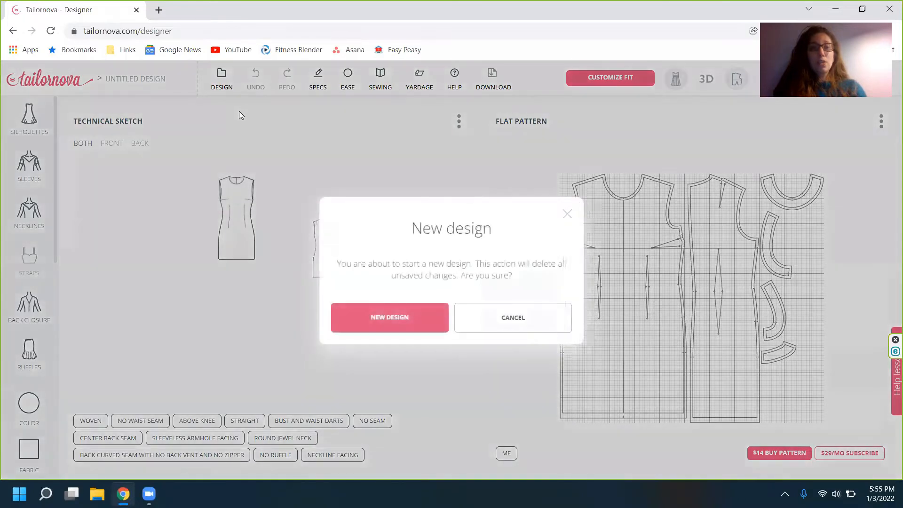
pyautogui.click(378, 324)
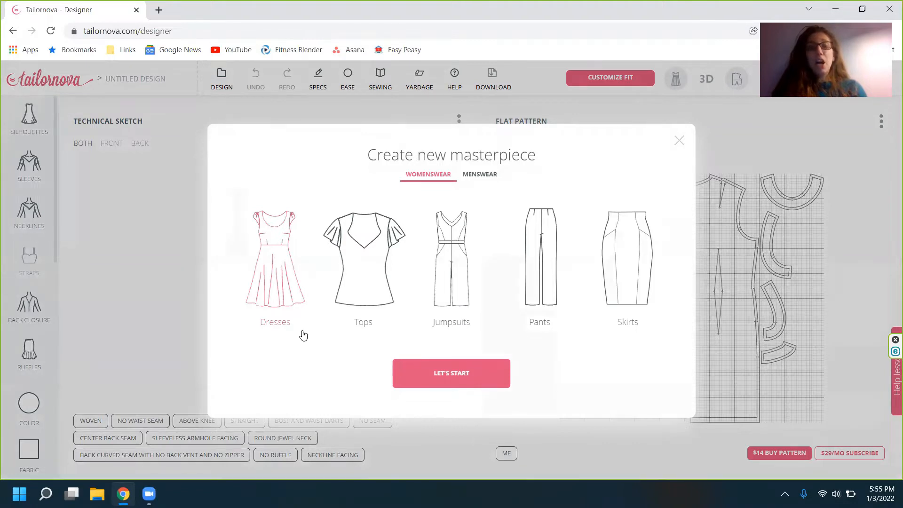
pyautogui.click(477, 178)
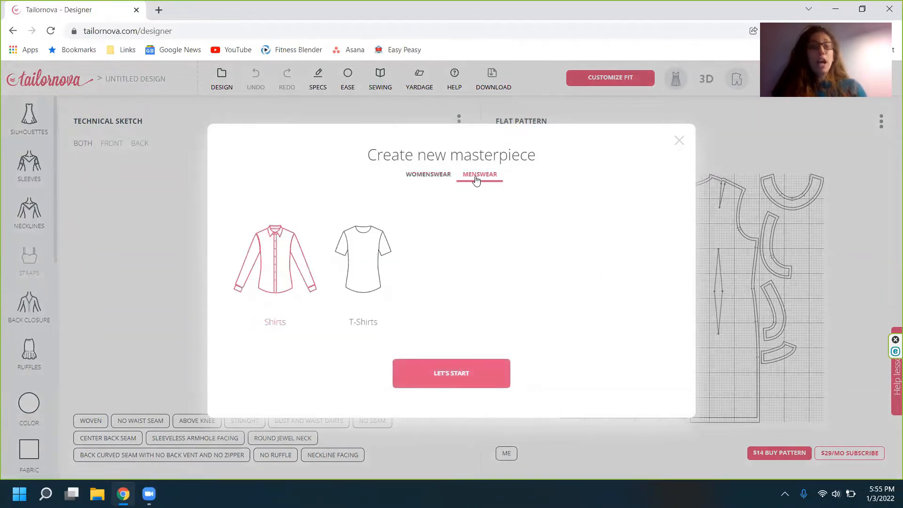
pyautogui.click(423, 178)
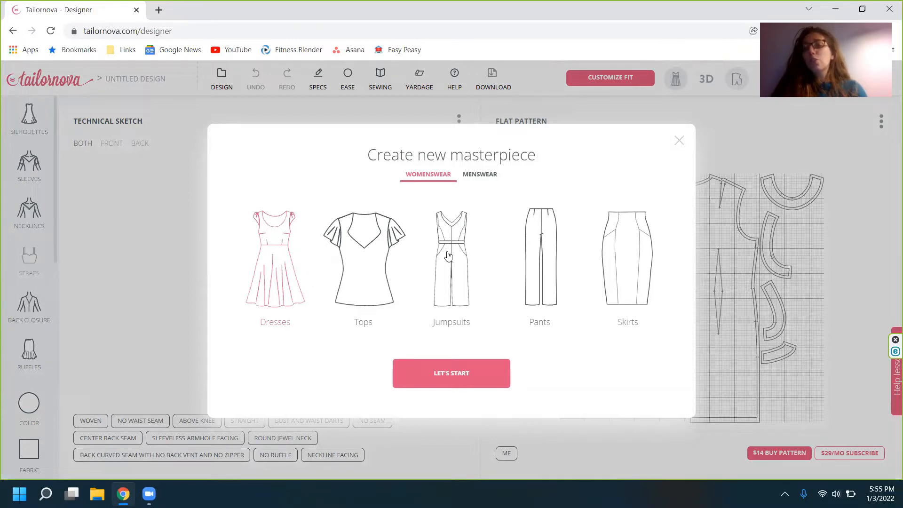
pyautogui.click(480, 175)
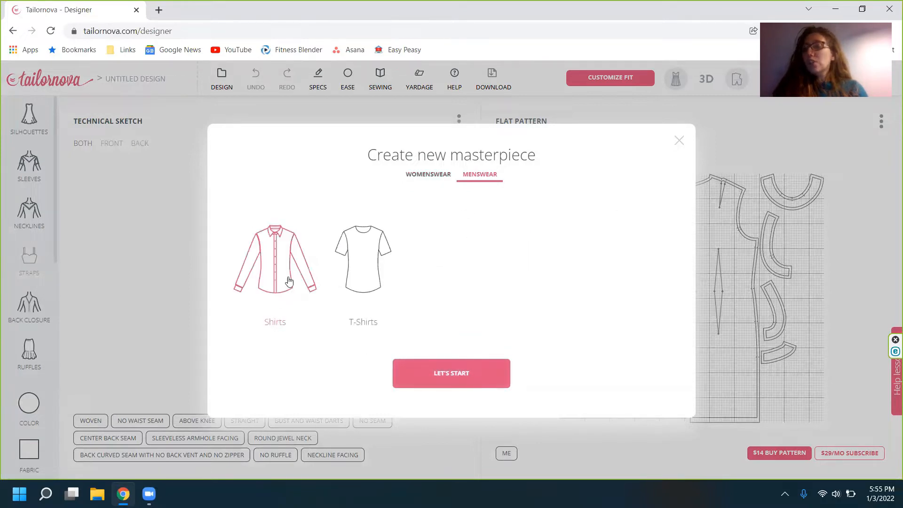
pyautogui.click(427, 175)
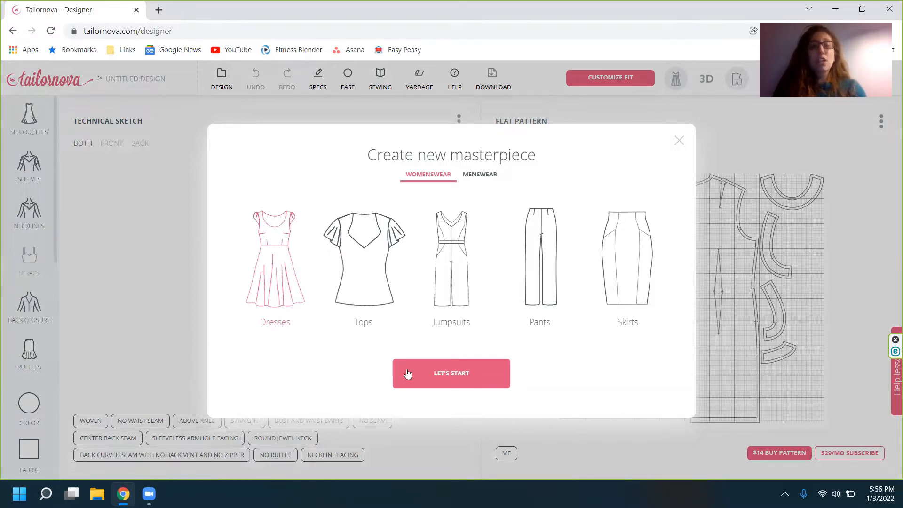
pyautogui.click(455, 374)
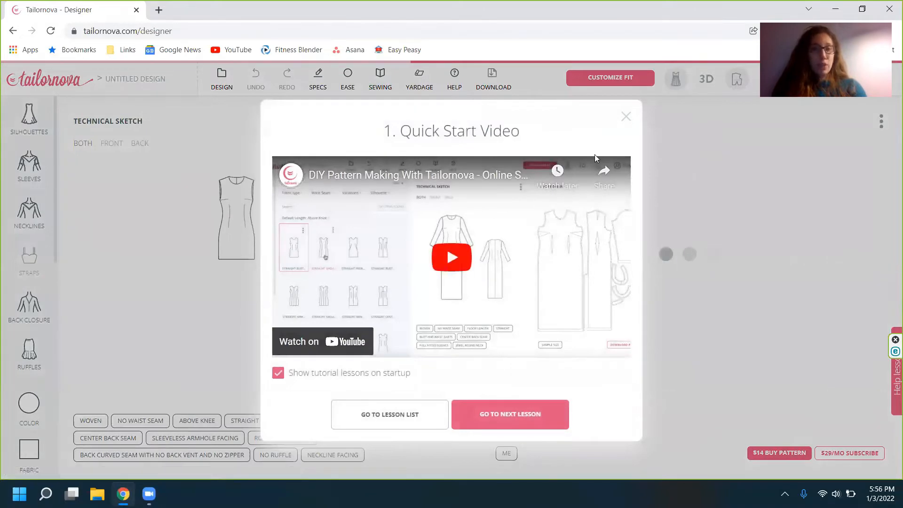
pyautogui.click(626, 117)
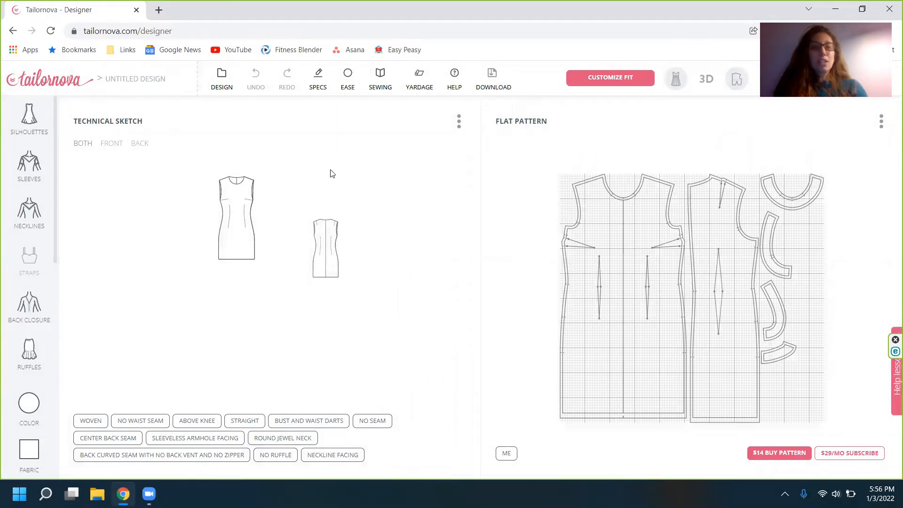
# - View the technical sketch from the front only and the back only, and return to showing both
pyautogui.click(104, 146)
pyautogui.click(137, 145)
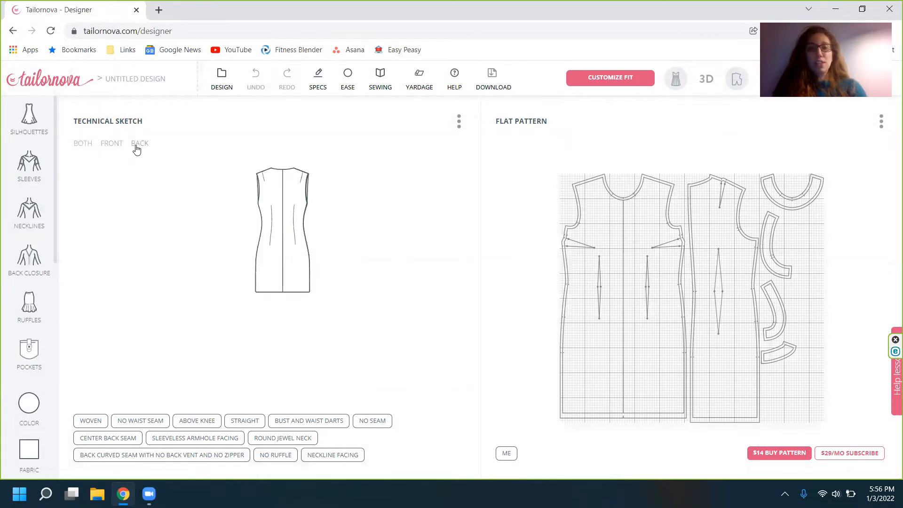
pyautogui.click(90, 150)
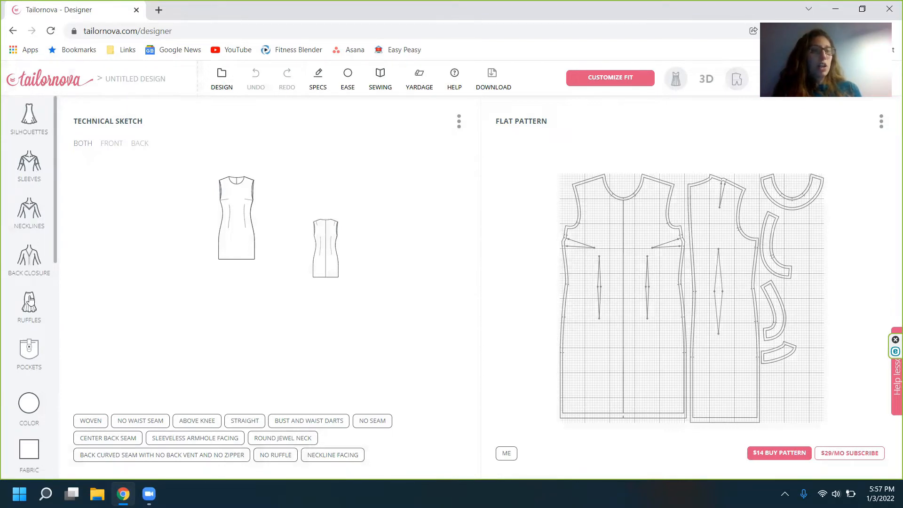
# - Open the silhouette library and examine its default length options without changing the length
pyautogui.click(34, 122)
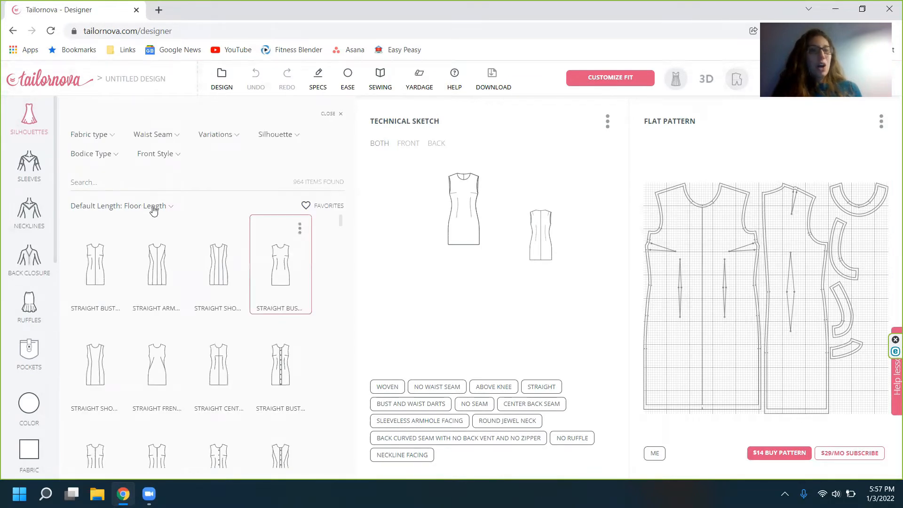
pyautogui.click(152, 207)
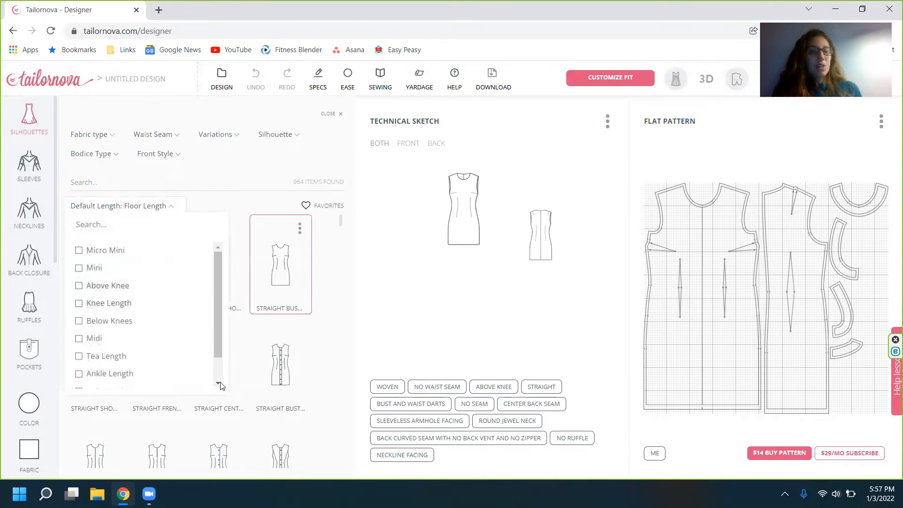
pyautogui.scroll(-1, 216, 378)
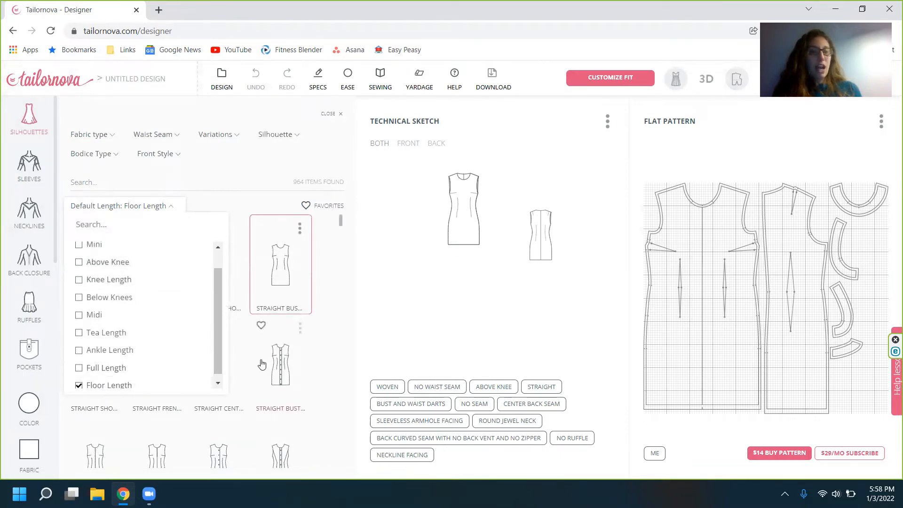
pyautogui.moveTo(219, 327); pyautogui.dragTo(217, 358)
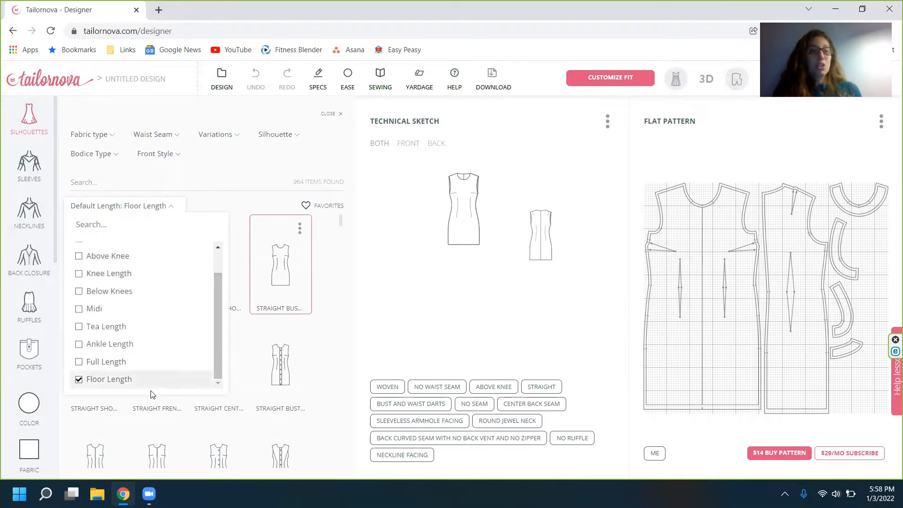
pyautogui.click(280, 168)
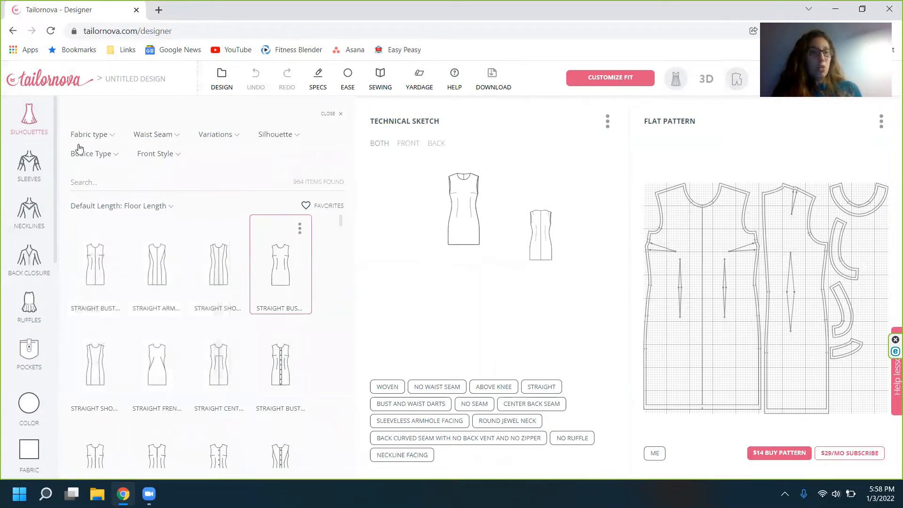
# - Filter the dress silhouettes to the Woven fabric type
pyautogui.click(99, 136)
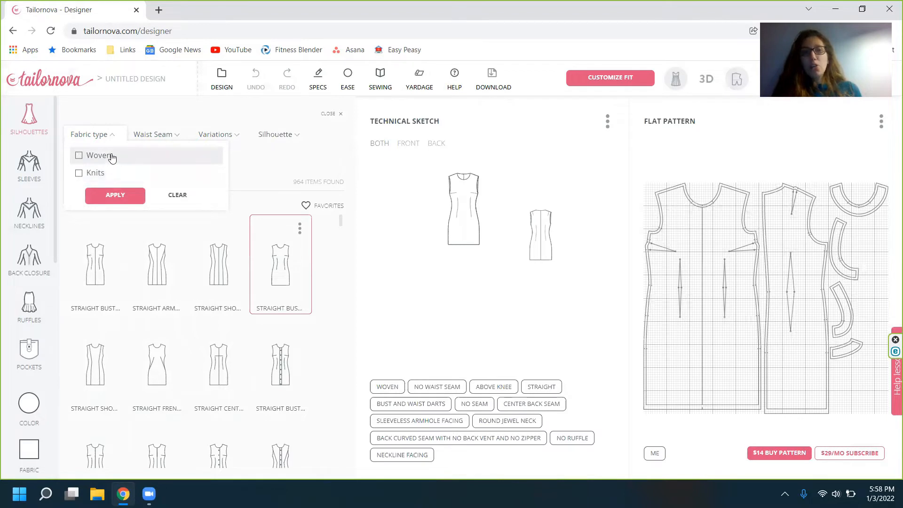
pyautogui.click(112, 158)
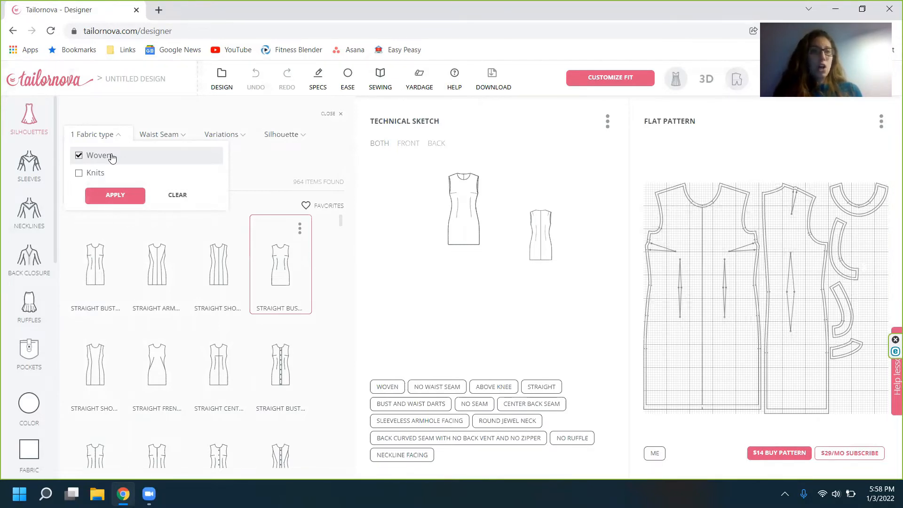
pyautogui.click(122, 197)
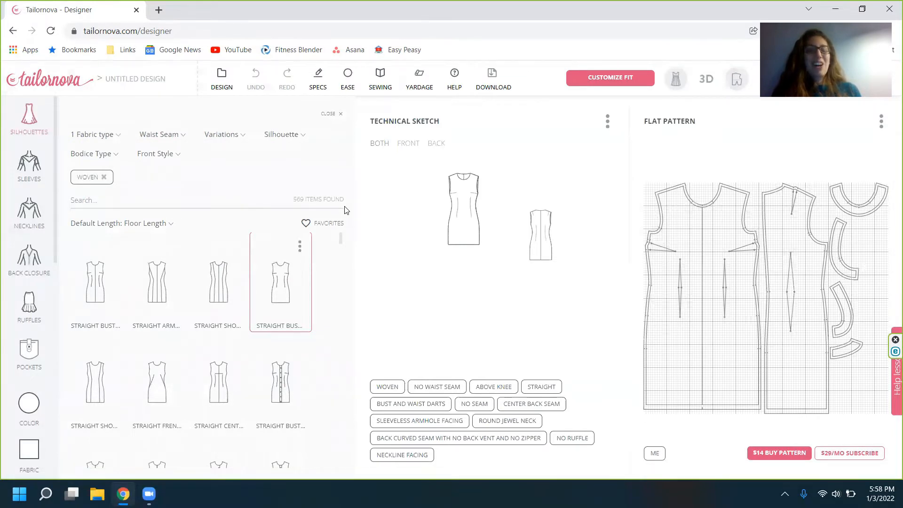
# - Look through the waist seam options and filter the silhouettes by the Armhole Princess Bodice variation
pyautogui.click(174, 138)
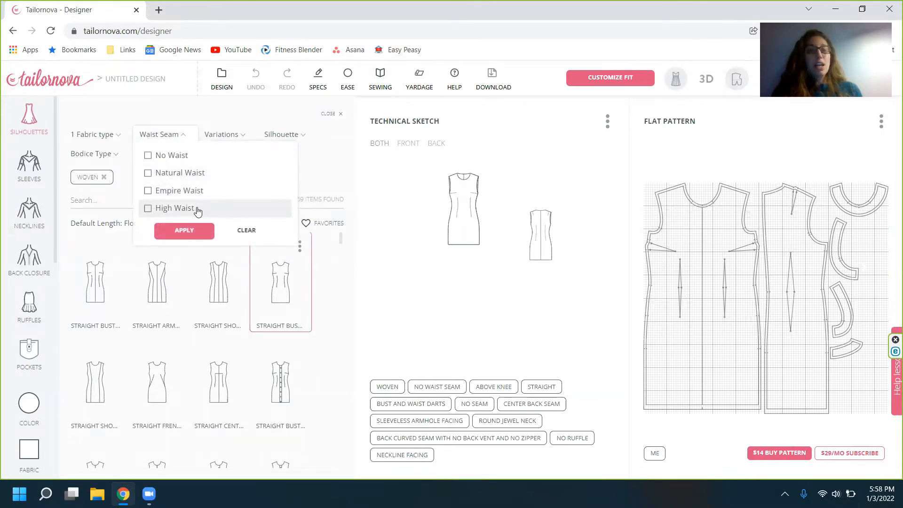
pyautogui.click(186, 137)
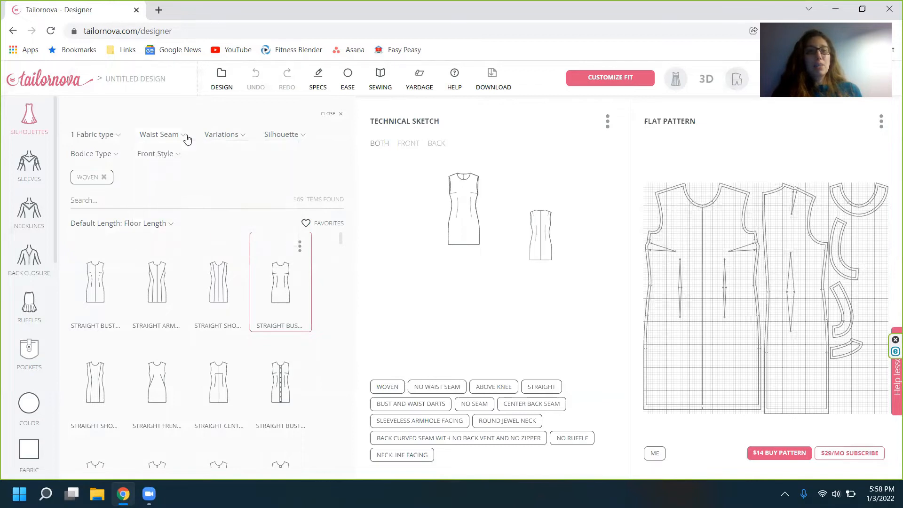
pyautogui.click(236, 137)
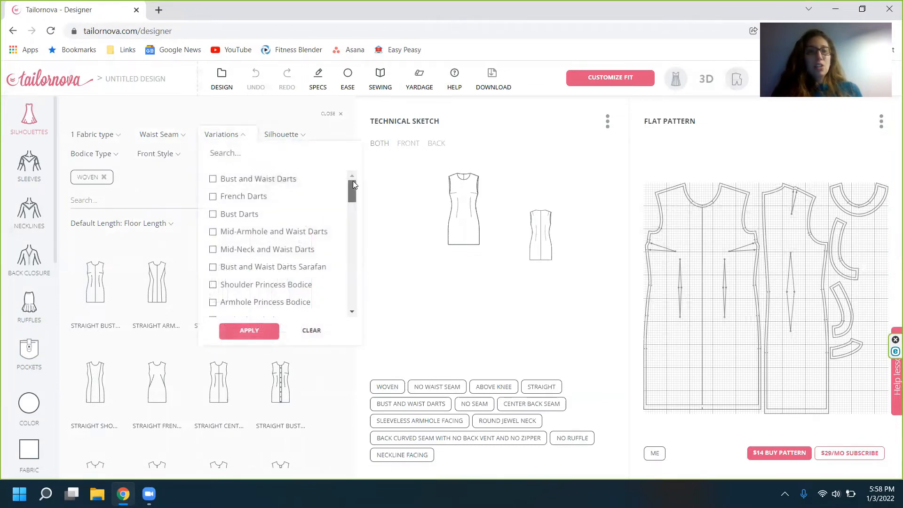
pyautogui.moveTo(354, 181); pyautogui.dragTo(362, 143)
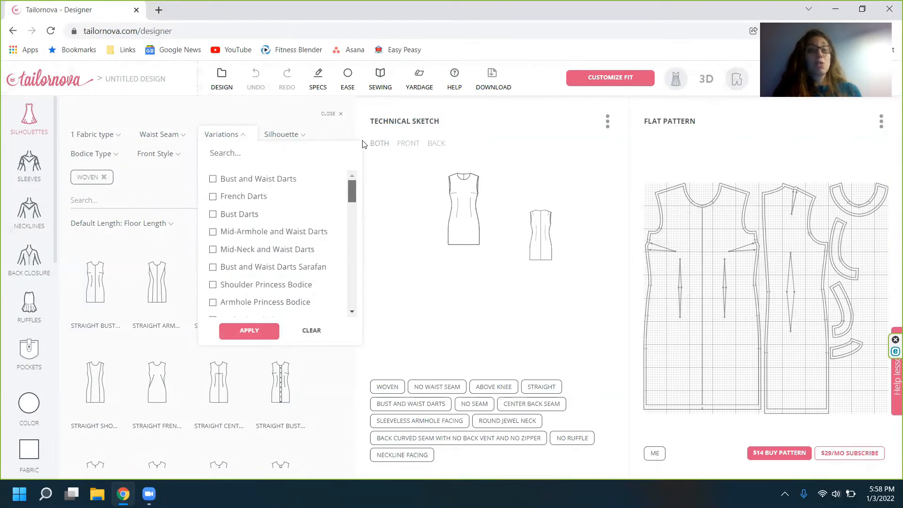
pyautogui.scroll(-2, 360, 188)
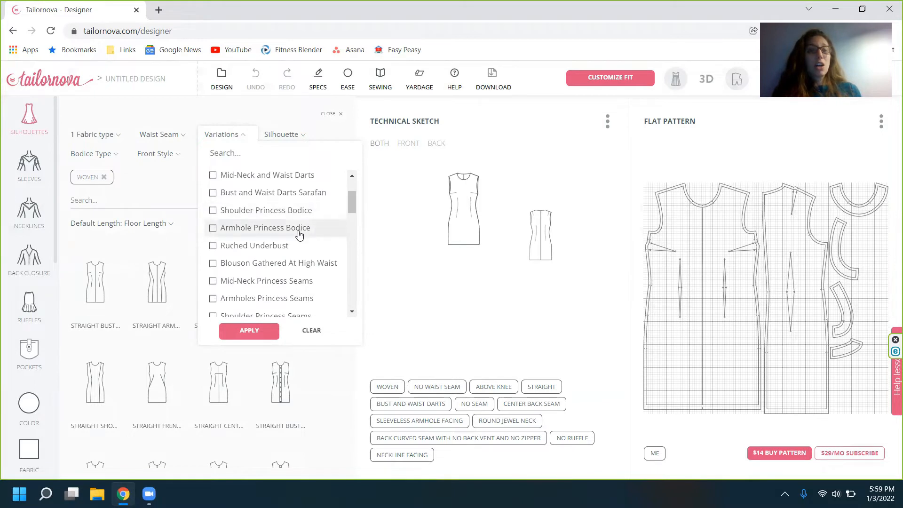
pyautogui.click(299, 228)
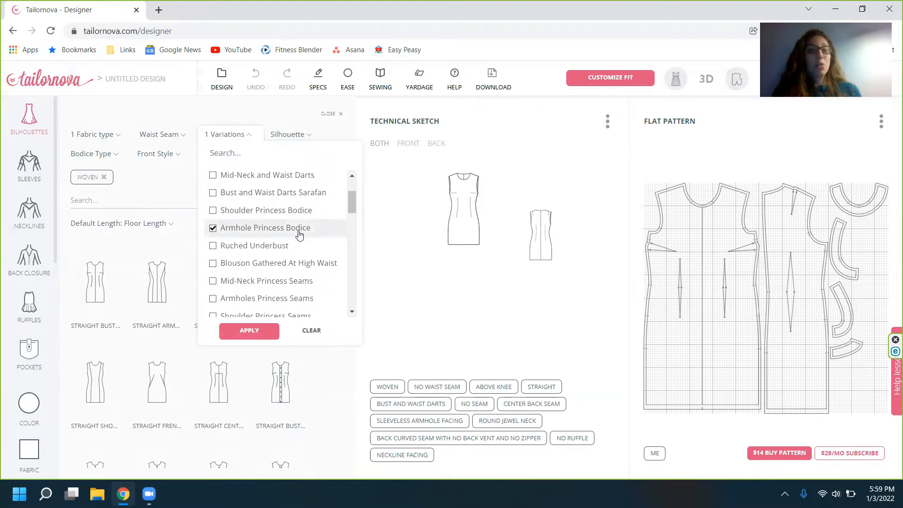
pyautogui.click(259, 335)
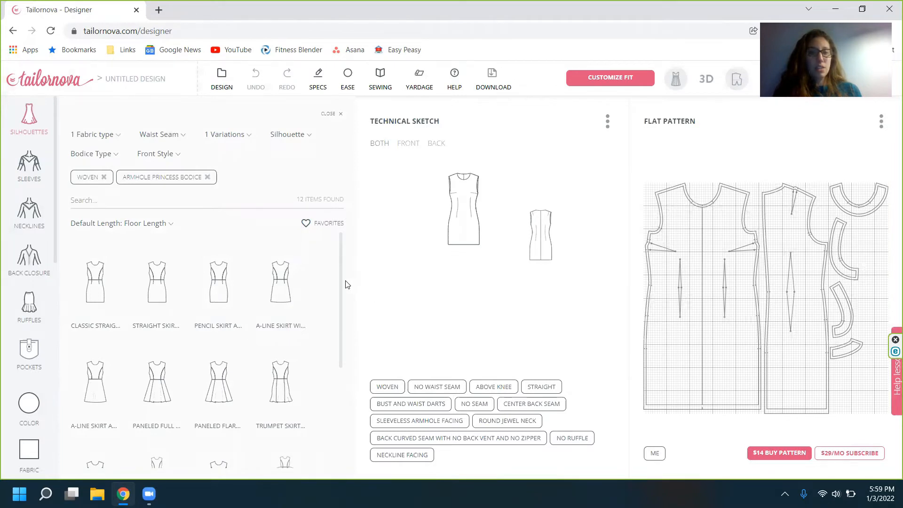
# - Try the Three Tiers silhouette on the dress and replace it with the Hi-Low Full Circle silhouette
pyautogui.moveTo(340, 301); pyautogui.dragTo(339, 363)
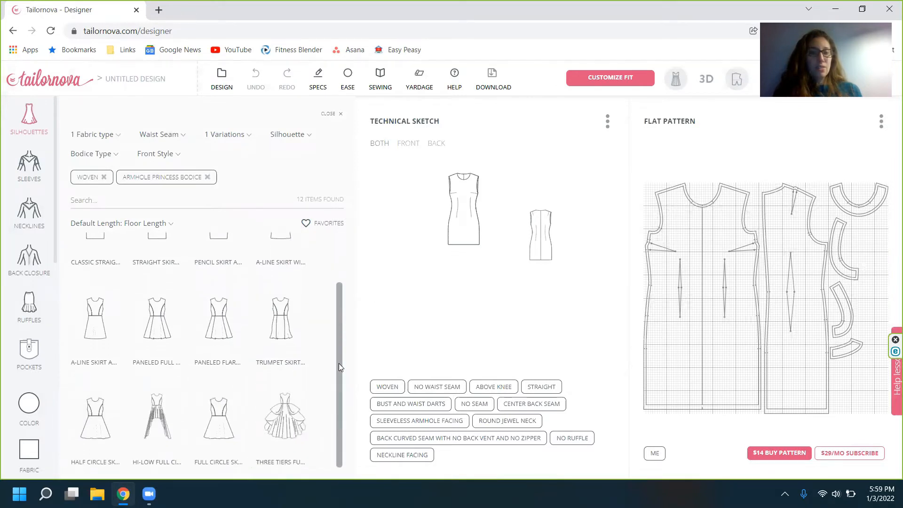
pyautogui.click(295, 430)
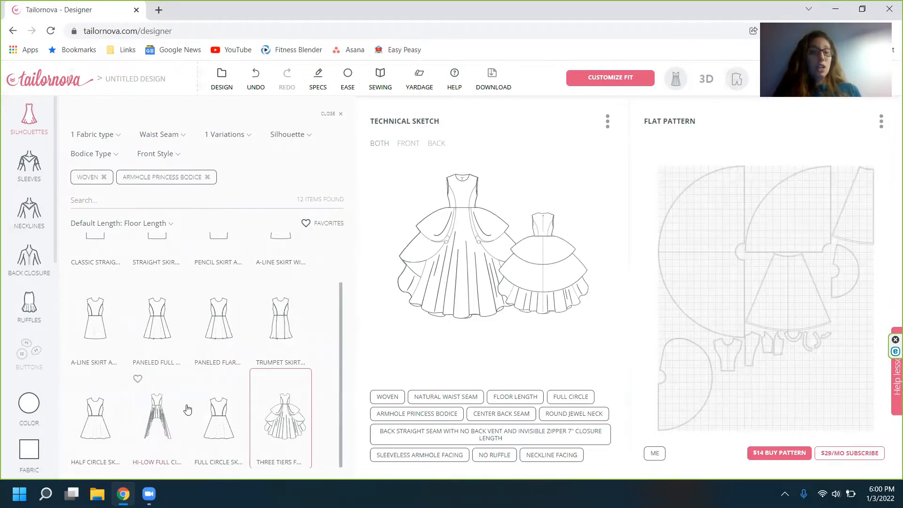
pyautogui.click(165, 422)
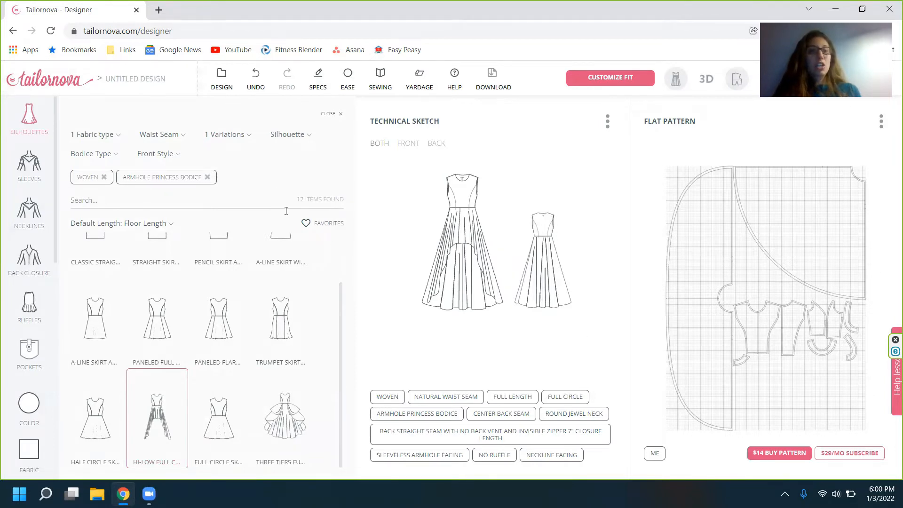
# - Set the default length of the silhouettes to Knee Length
pyautogui.scroll(2, 339, 301)
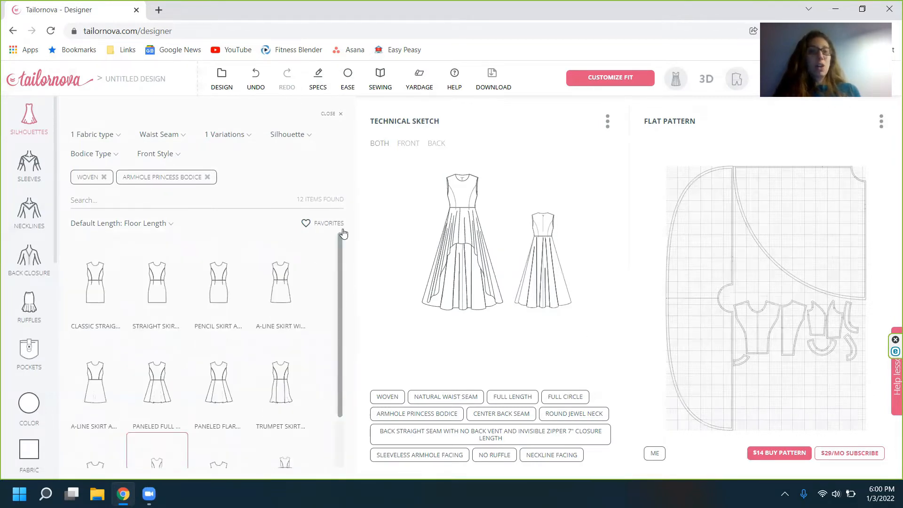
pyautogui.click(107, 223)
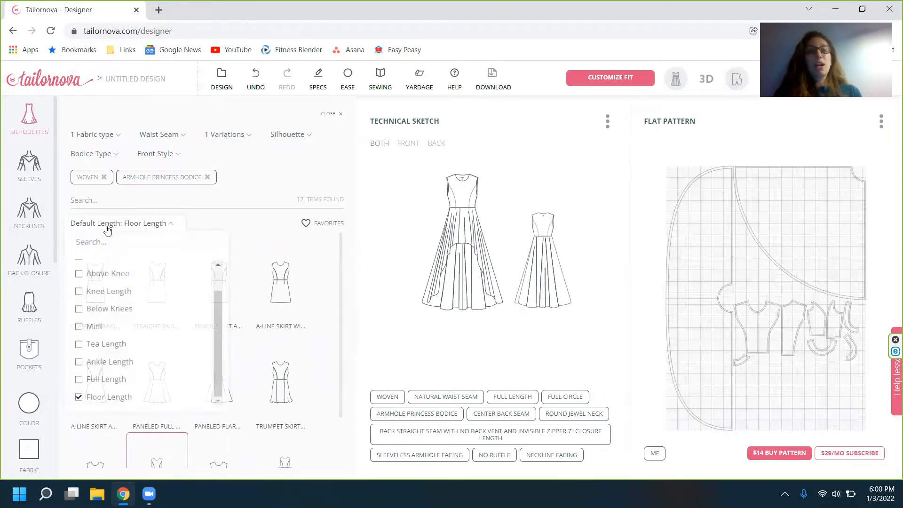
pyautogui.click(107, 291)
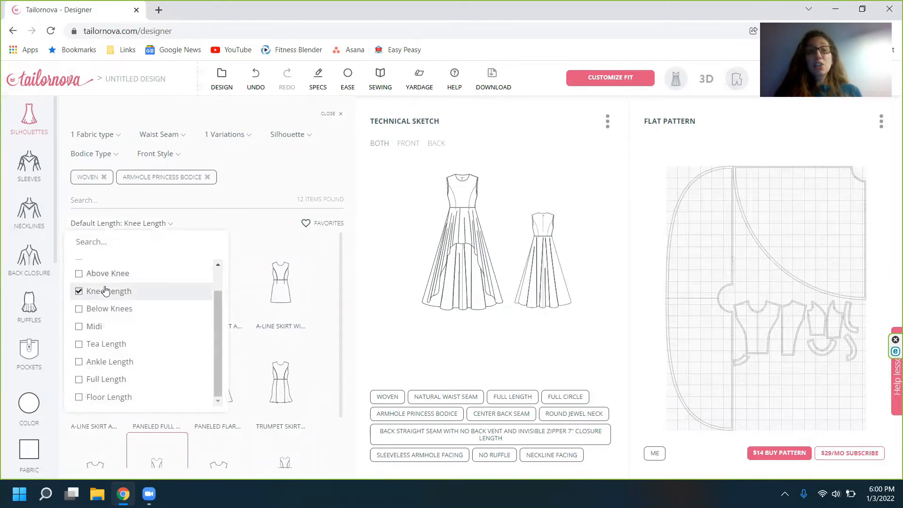
pyautogui.click(87, 224)
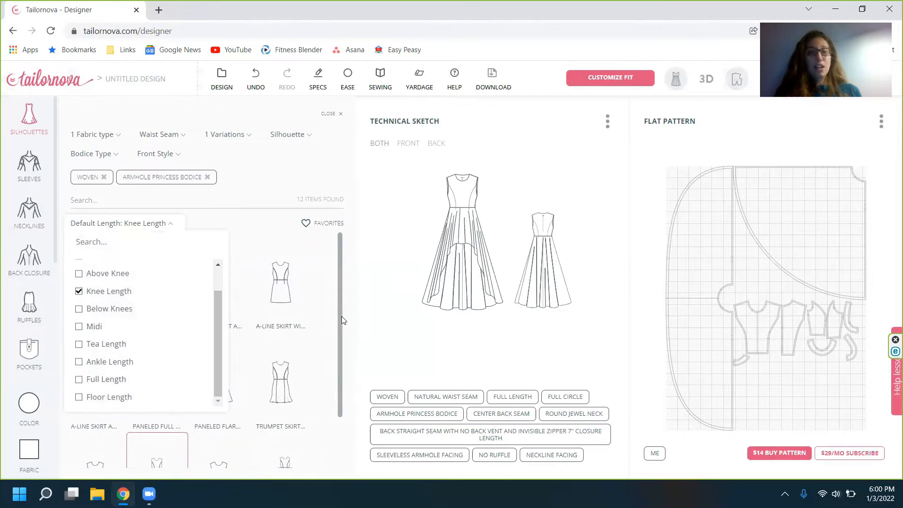
# - Apply the Trumpet Skirt silhouette to the dress and check which ruffle options are available for it
pyautogui.moveTo(340, 314); pyautogui.dragTo(339, 355)
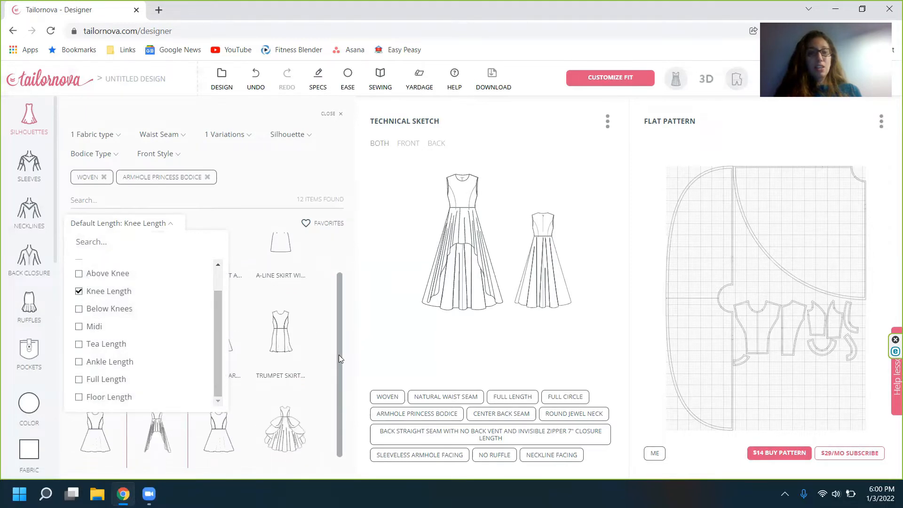
pyautogui.click(288, 350)
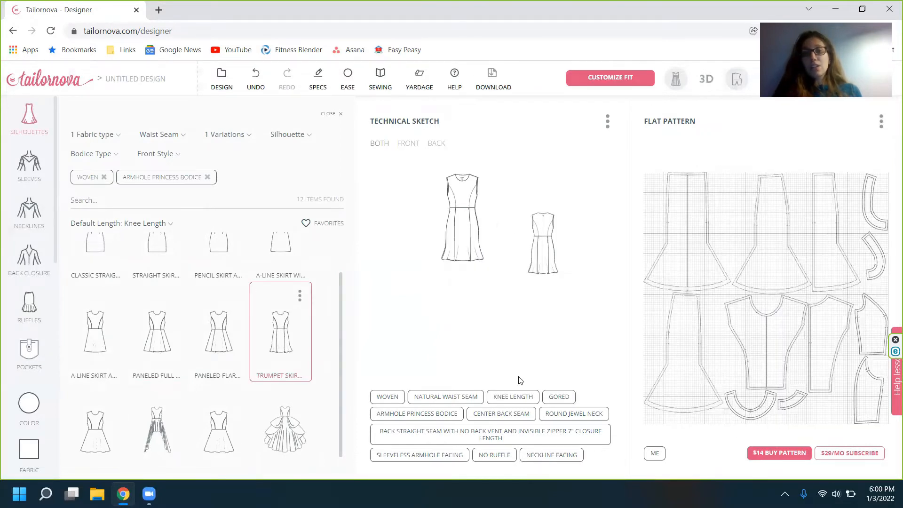
pyautogui.click(28, 328)
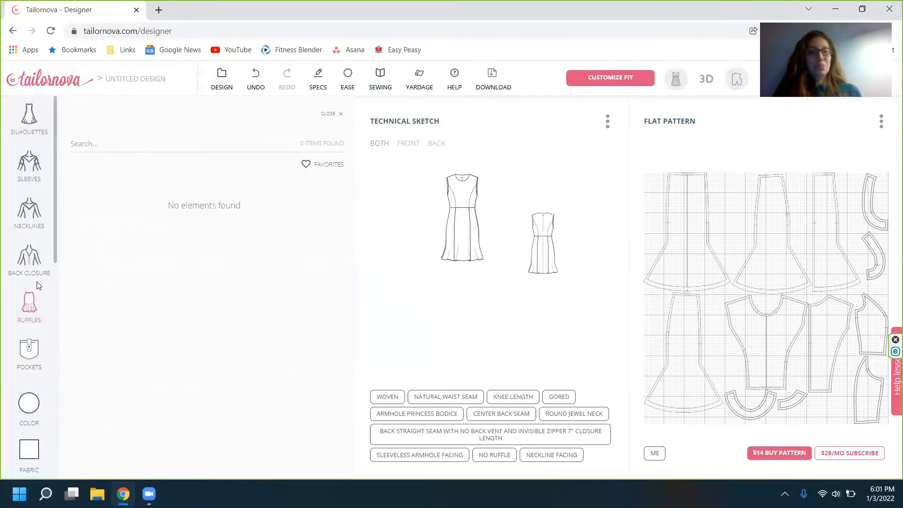
pyautogui.scroll(-3, 52, 263)
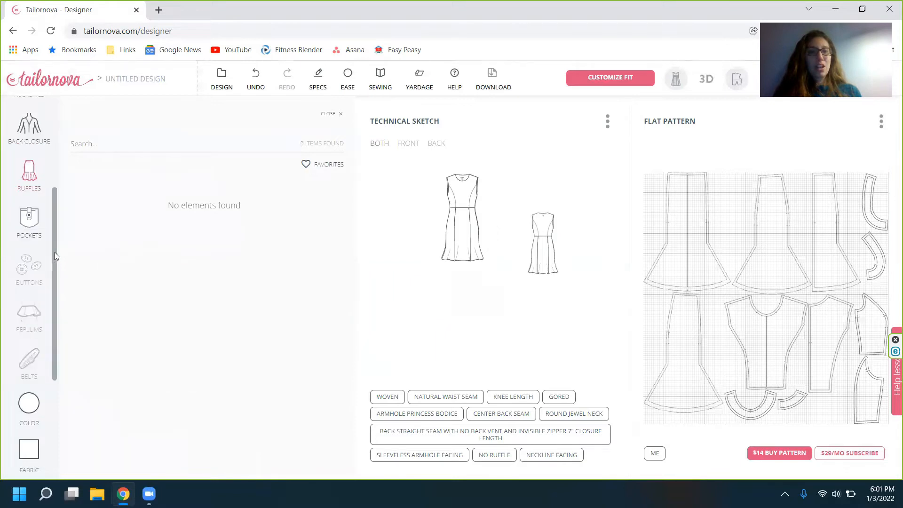
pyautogui.moveTo(57, 274); pyautogui.dragTo(52, 166)
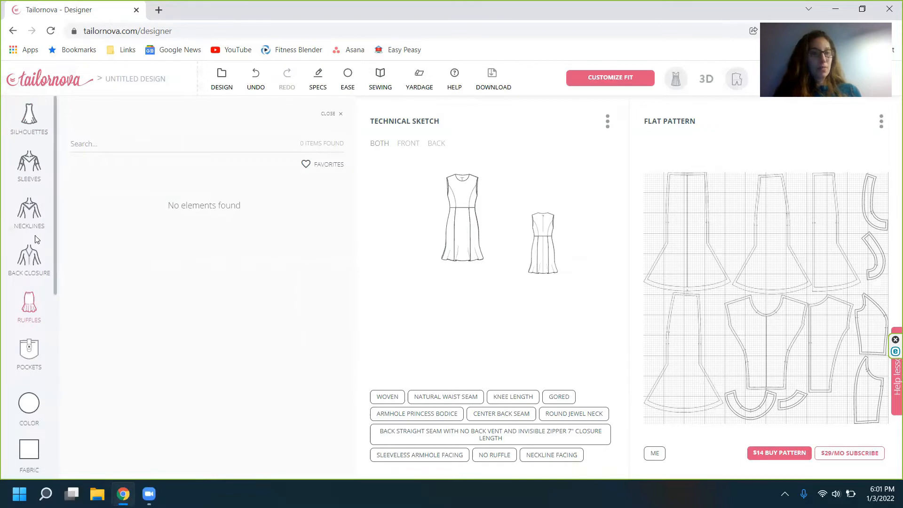
# - Look through the front necklines, try an Asymmetrical Neckline and replace it with the Plunging Sweetheart neckline
pyautogui.click(29, 211)
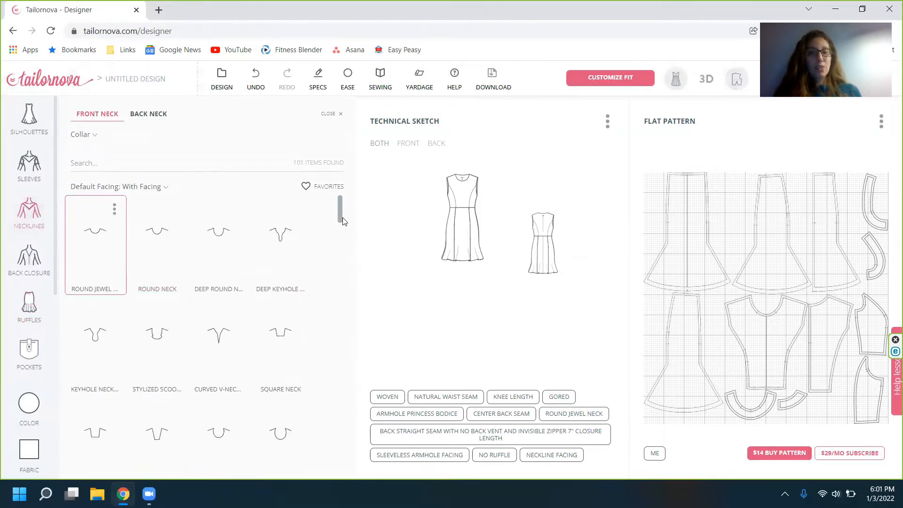
pyautogui.scroll(-5, 342, 225)
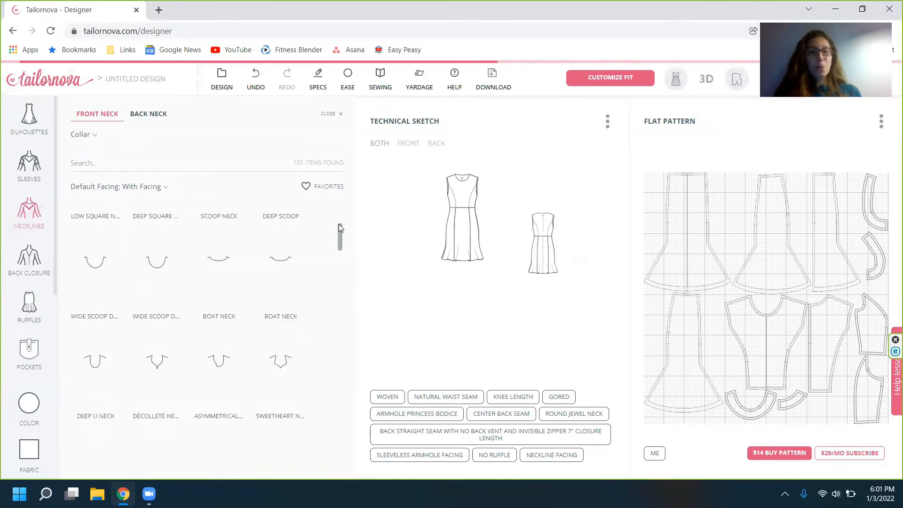
pyautogui.moveTo(338, 226); pyautogui.dragTo(341, 285)
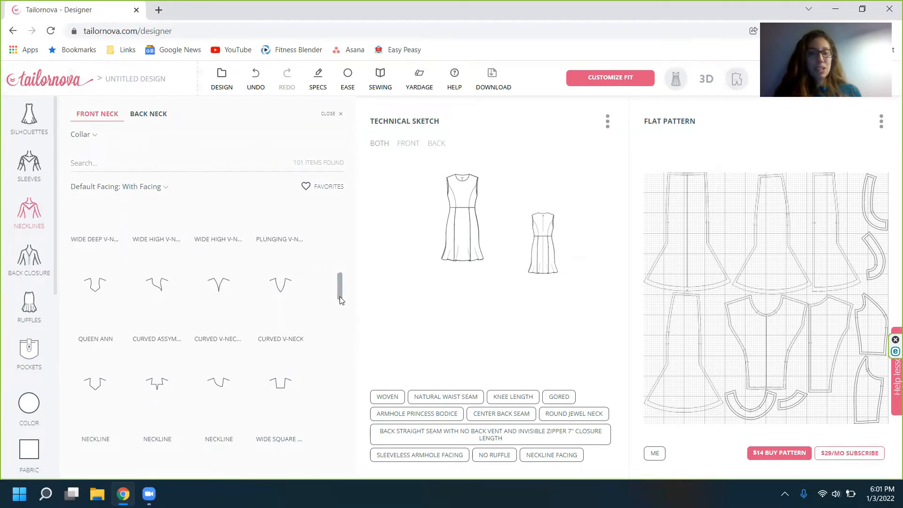
pyautogui.moveTo(341, 300); pyautogui.dragTo(337, 339)
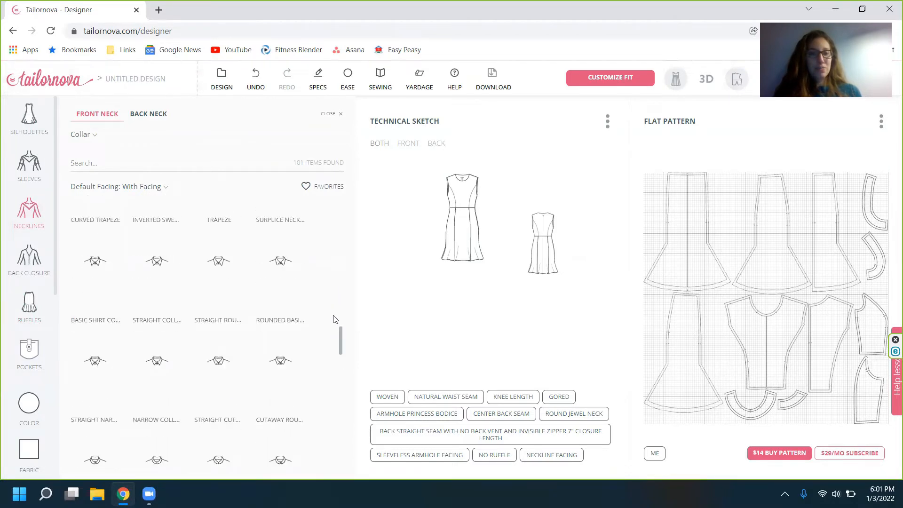
pyautogui.scroll(5, 343, 308)
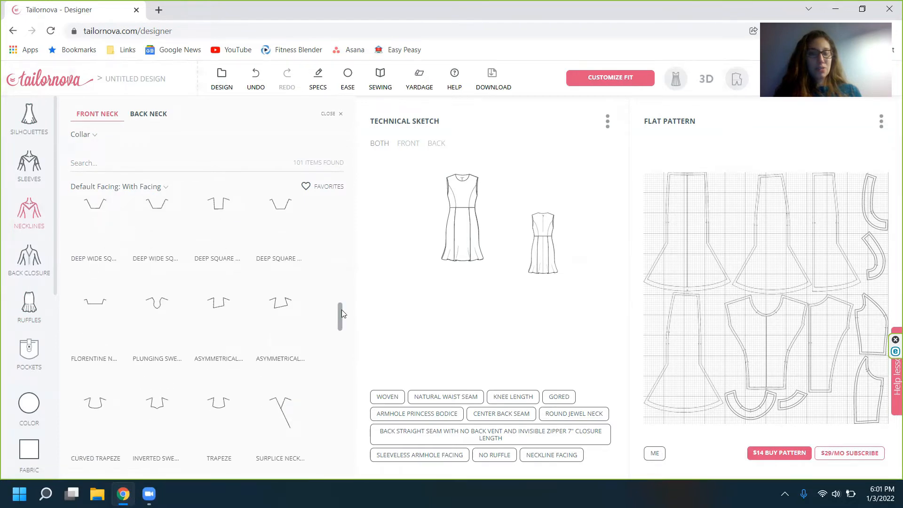
pyautogui.click(294, 307)
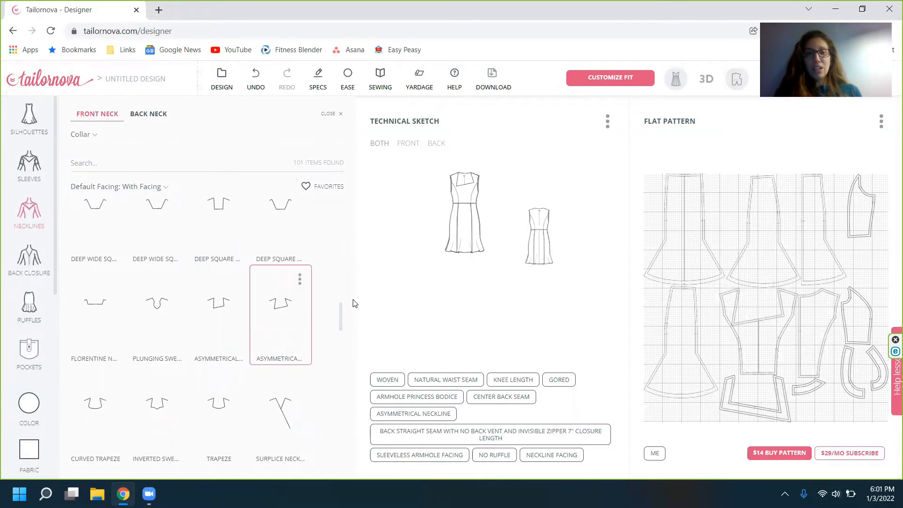
pyautogui.click(170, 321)
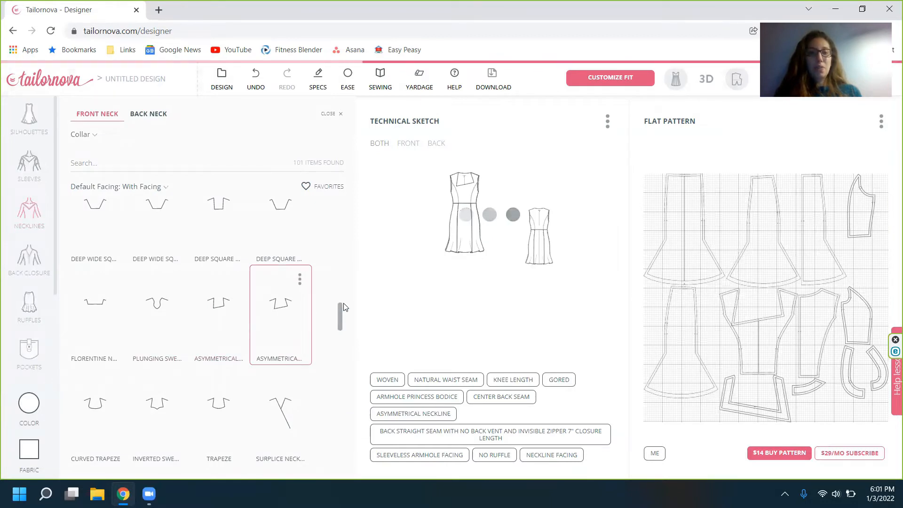
pyautogui.moveTo(339, 312); pyautogui.dragTo(333, 232)
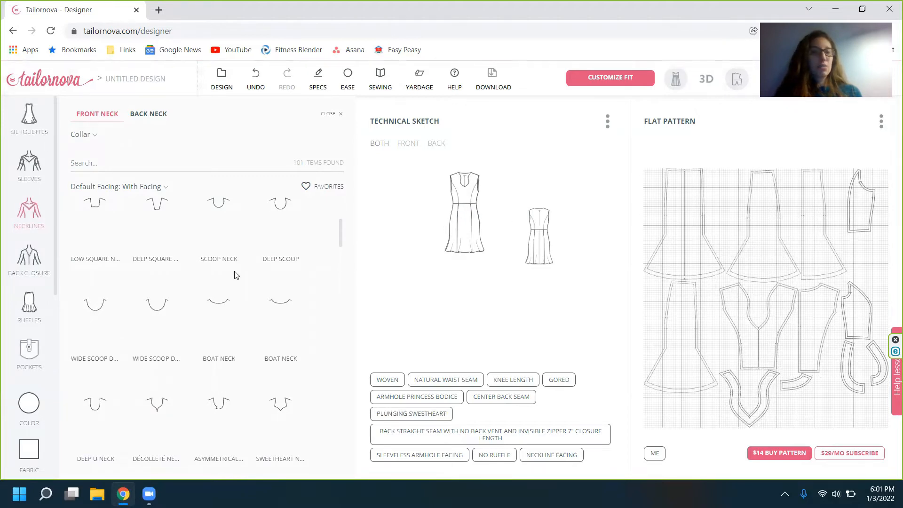
# - Set the default silhouette length to Floor Length and apply the paneled flared skirt silhouette to the dress
pyautogui.click(32, 117)
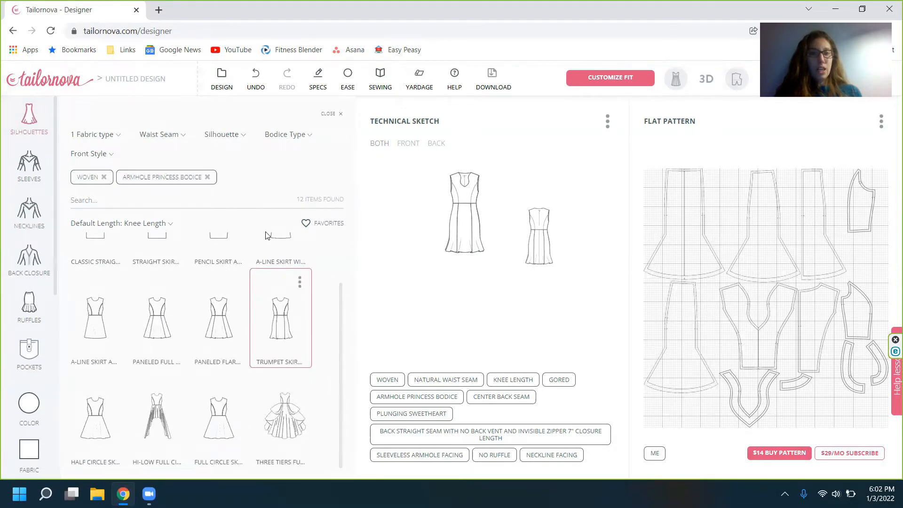
pyautogui.click(131, 227)
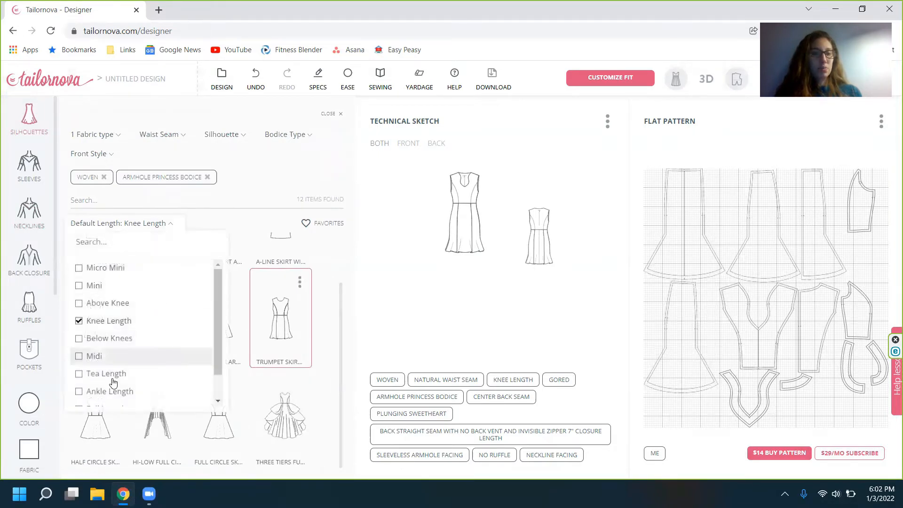
pyautogui.scroll(-2, 217, 390)
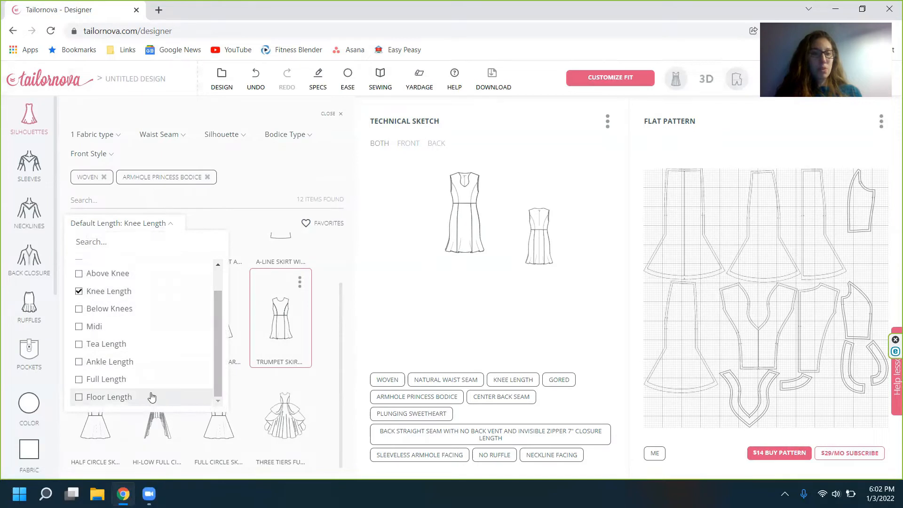
pyautogui.click(127, 397)
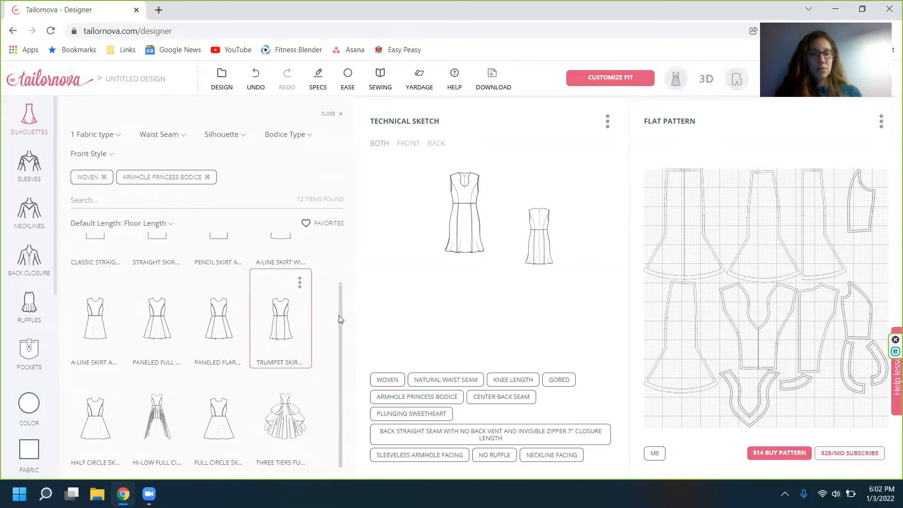
pyautogui.moveTo(338, 315); pyautogui.dragTo(337, 294)
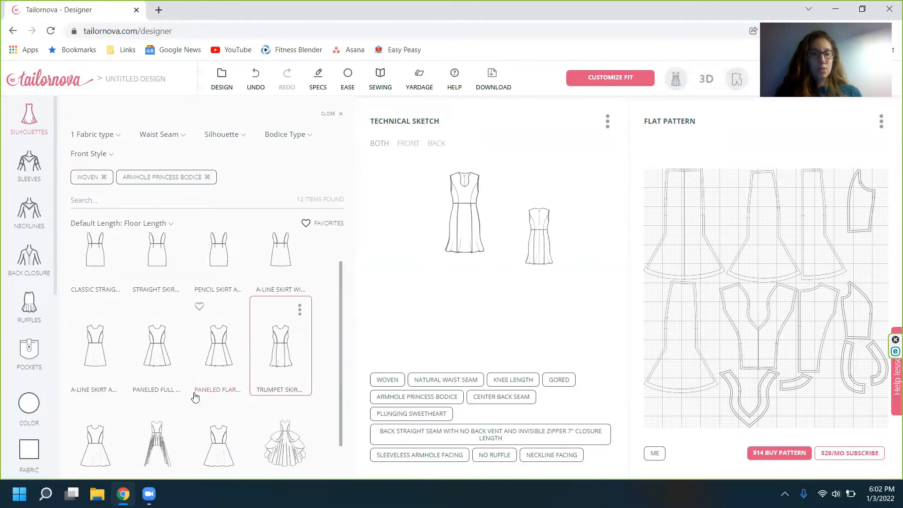
pyautogui.click(214, 378)
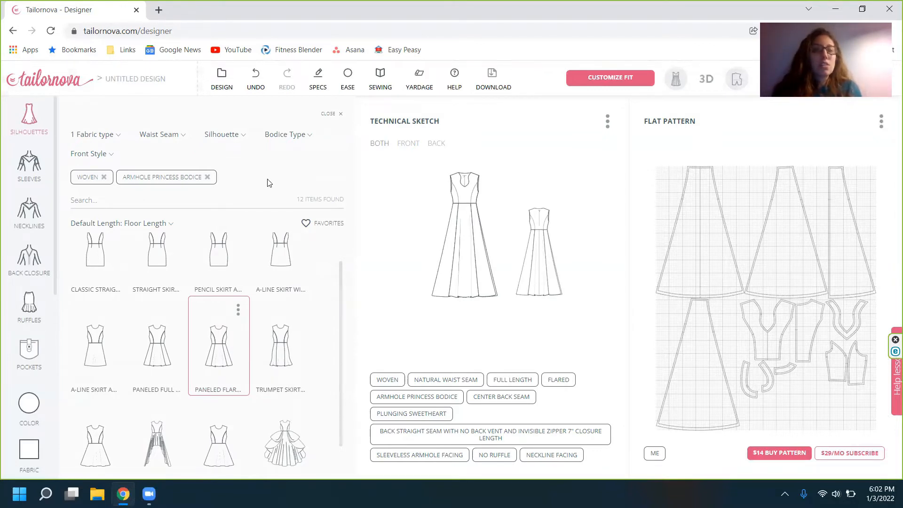
# - Look through the front necklines and apply the Deep Wide Square Neck with slanted sides to the dress
pyautogui.click(28, 177)
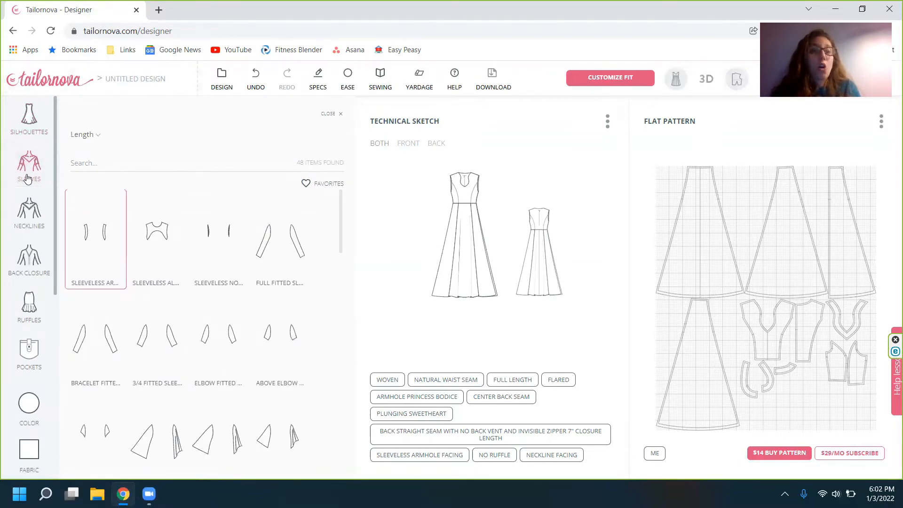
pyautogui.click(25, 230)
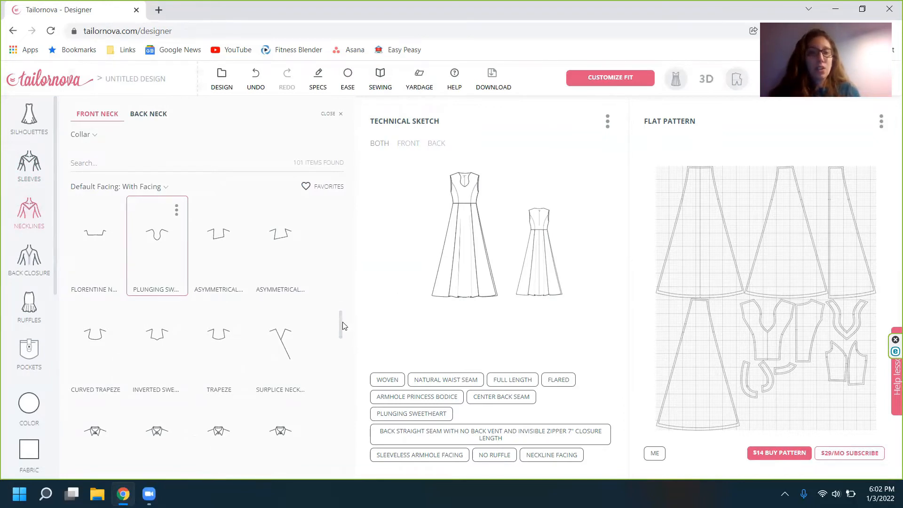
pyautogui.scroll(-5, 343, 326)
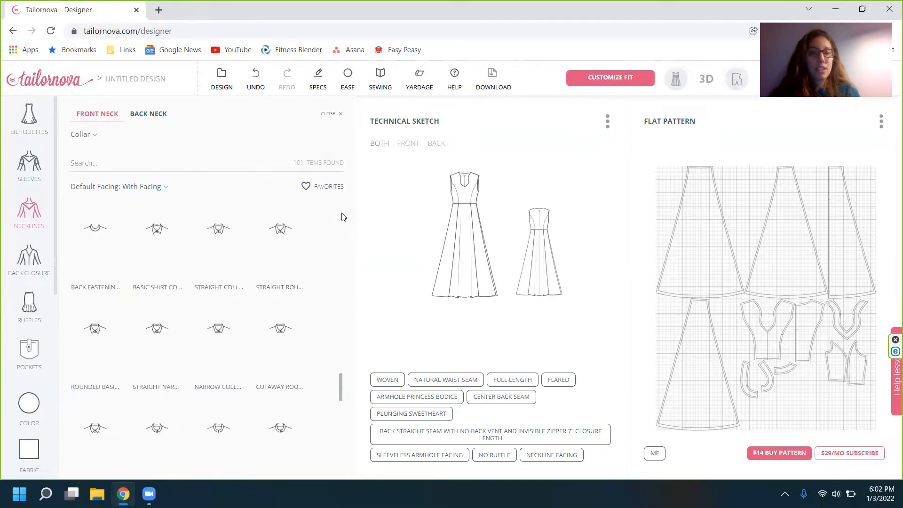
pyautogui.scroll(-3, 345, 329)
pyautogui.moveTo(342, 373); pyautogui.dragTo(363, 314)
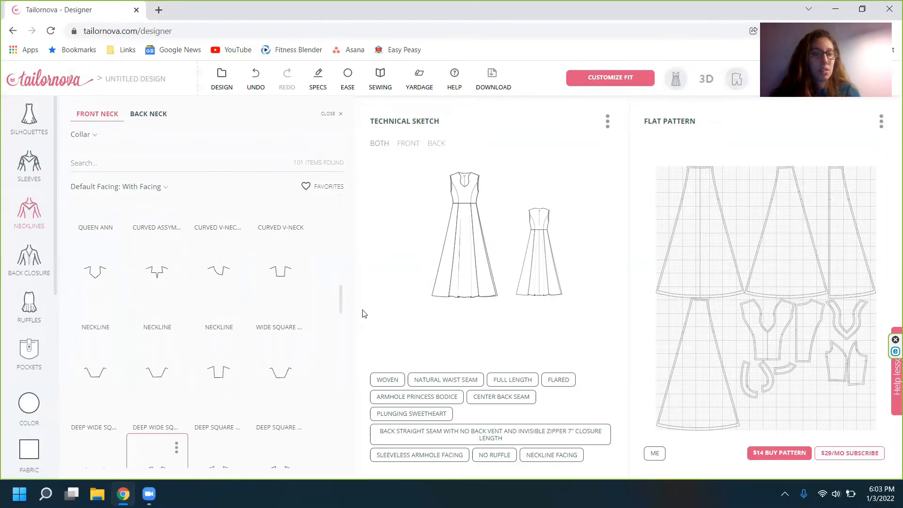
pyautogui.click(156, 402)
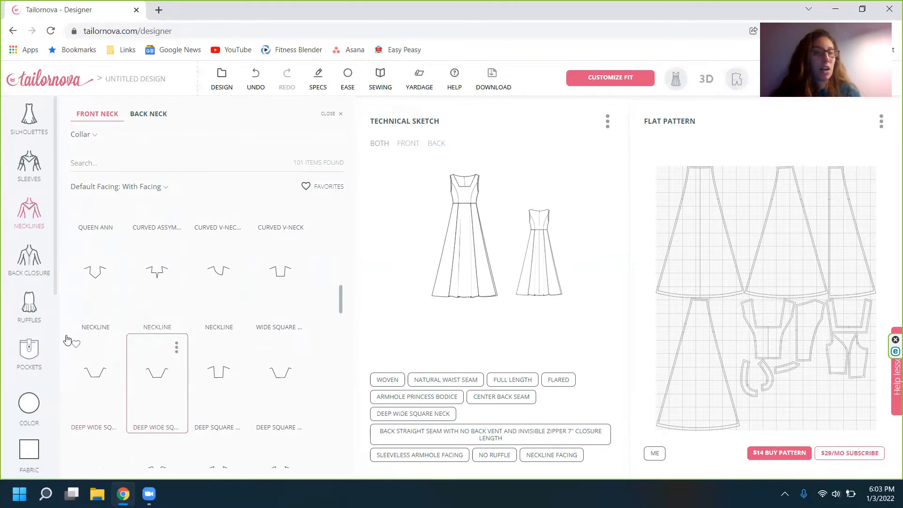
# - Try the Full Fitted Sleeves on the dress and replace them with the Full Flared Sleeves
pyautogui.click(30, 178)
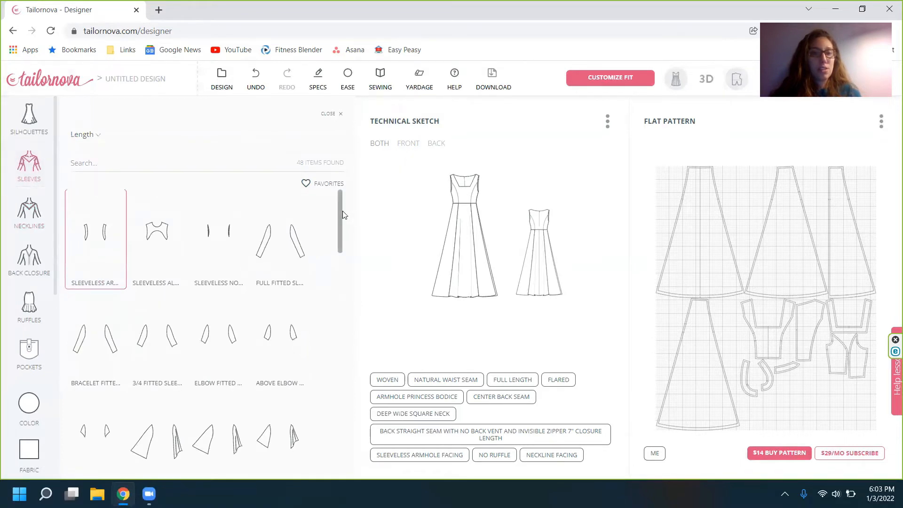
pyautogui.scroll(-1, 341, 216)
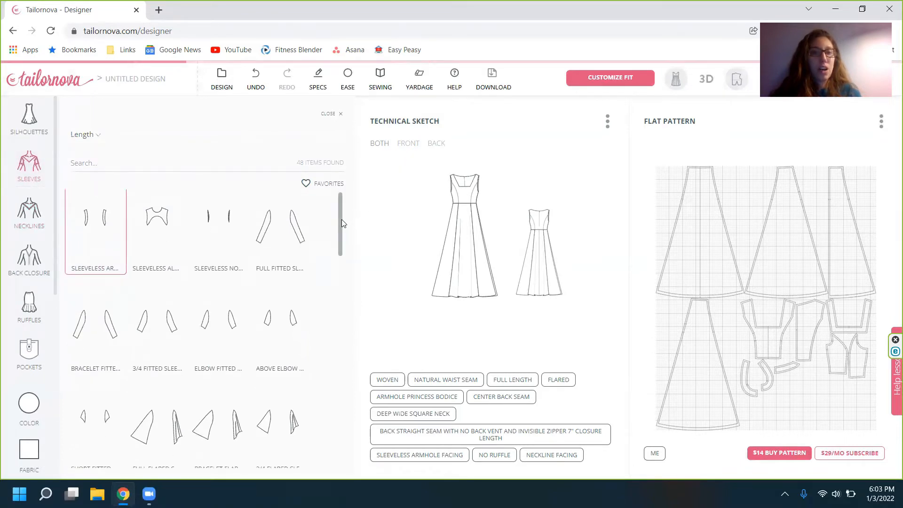
pyautogui.click(302, 242)
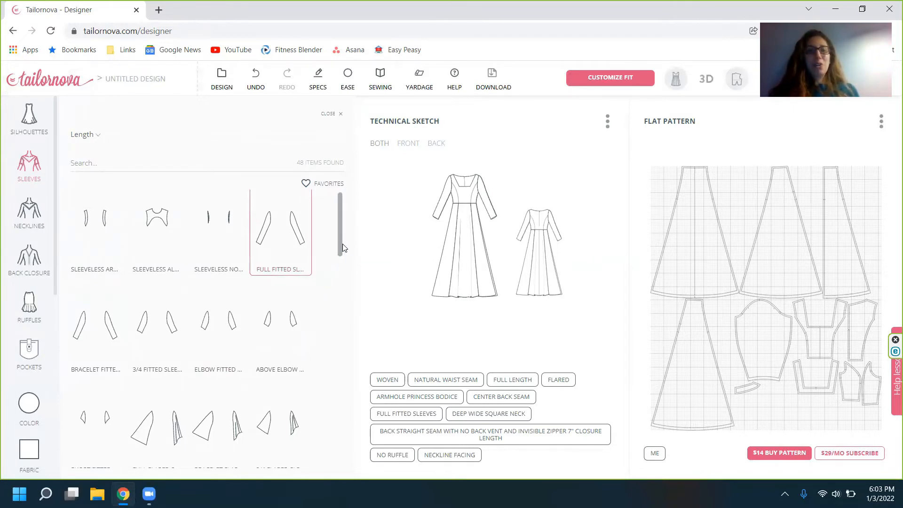
pyautogui.scroll(-5, 340, 252)
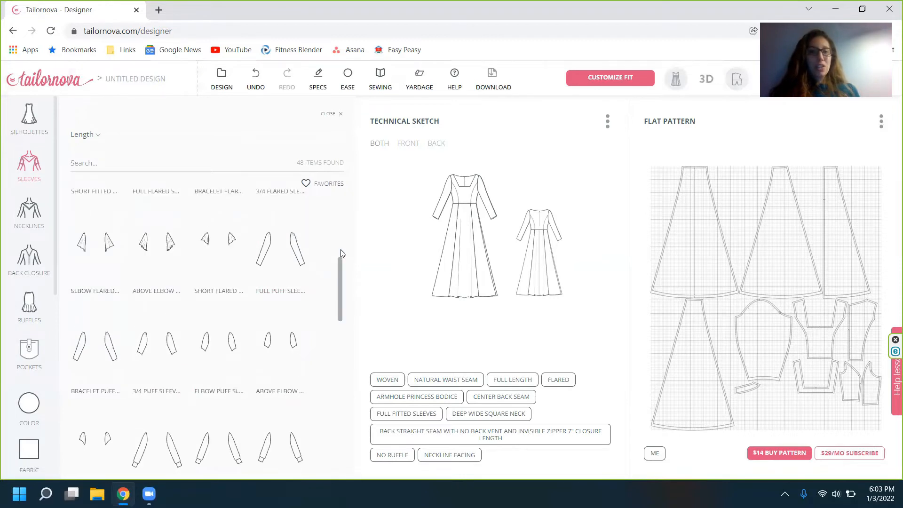
pyautogui.moveTo(338, 278); pyautogui.dragTo(337, 249)
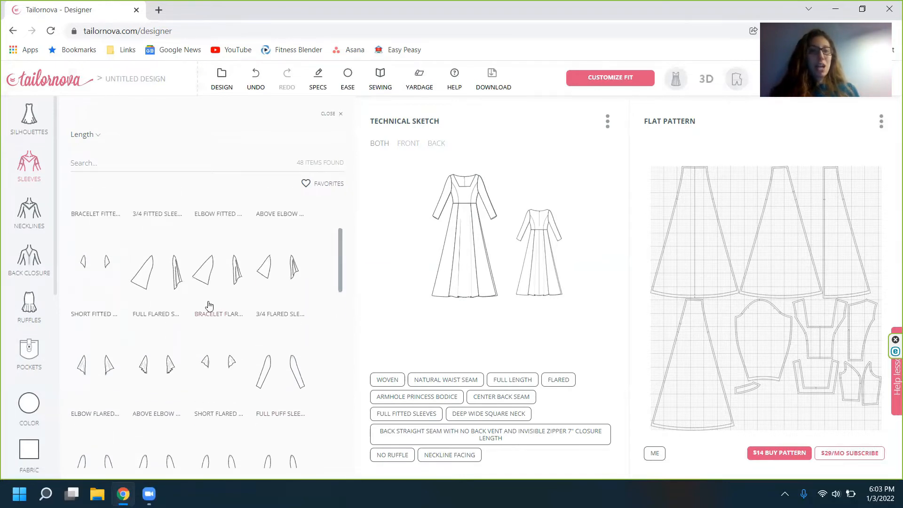
pyautogui.click(170, 295)
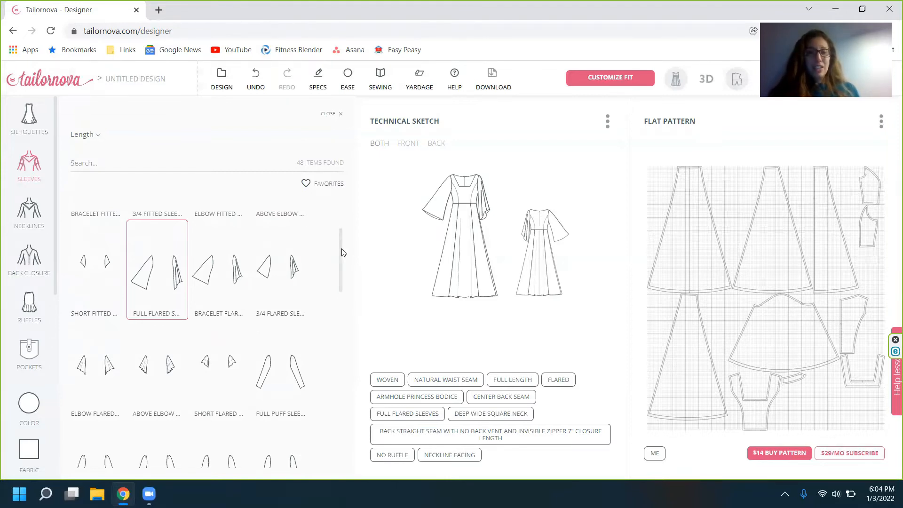
# - Filter the sleeve styles to the Elbow length
pyautogui.moveTo(338, 248); pyautogui.dragTo(337, 203)
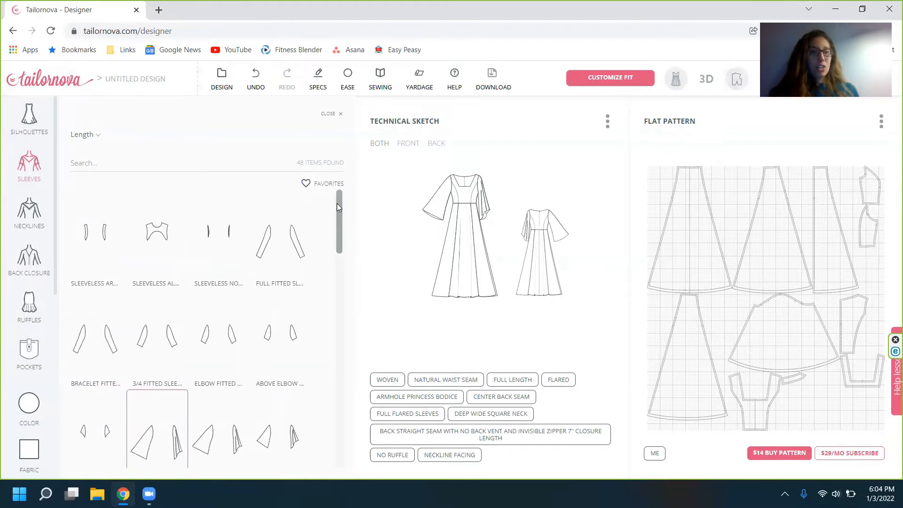
pyautogui.click(83, 135)
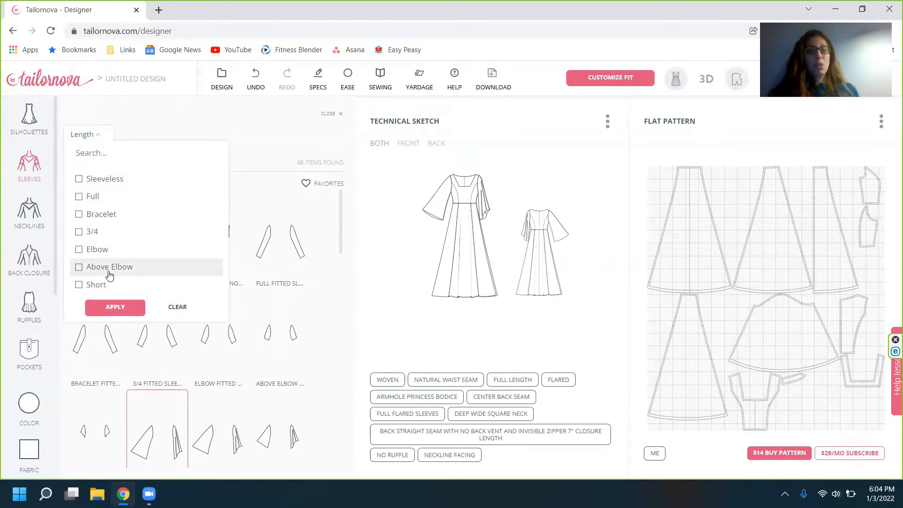
pyautogui.click(92, 253)
pyautogui.click(115, 307)
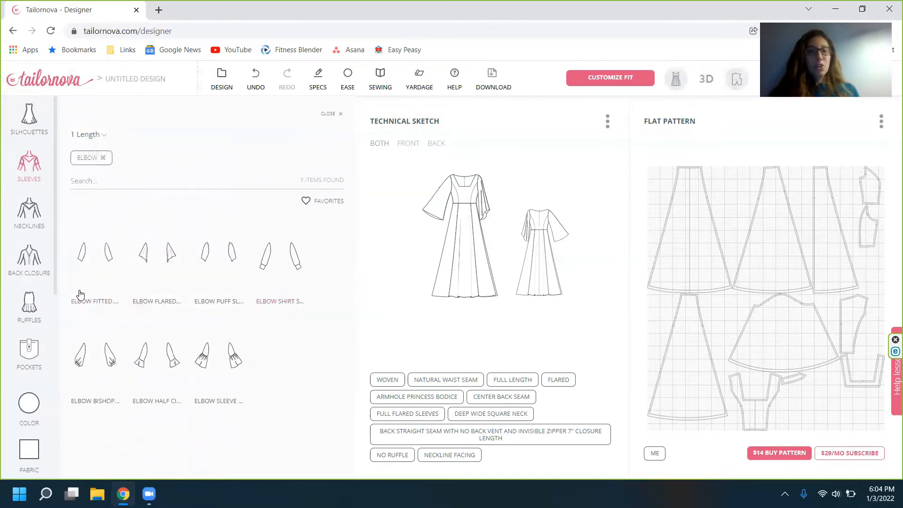
# - Try the Elbow Fitted Sleeves on the dress and replace them with the Elbow Sleeve With Ruffle
pyautogui.click(90, 284)
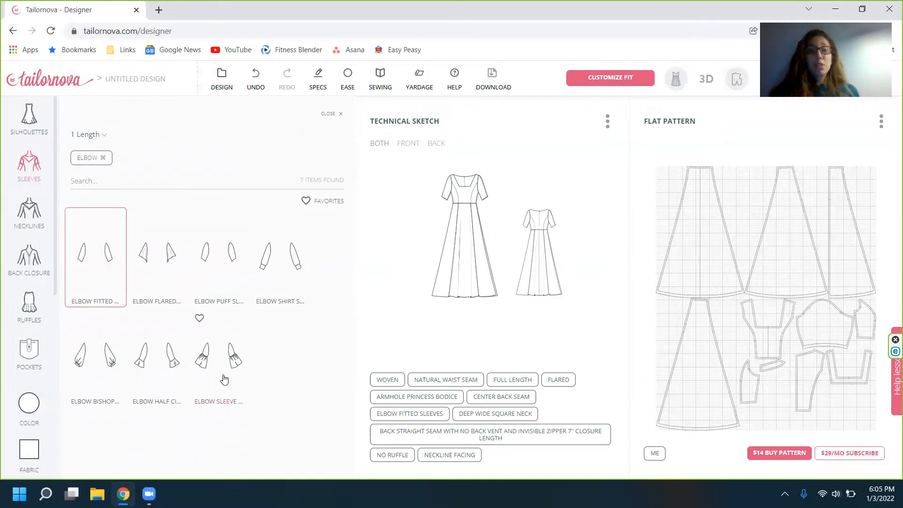
pyautogui.click(224, 377)
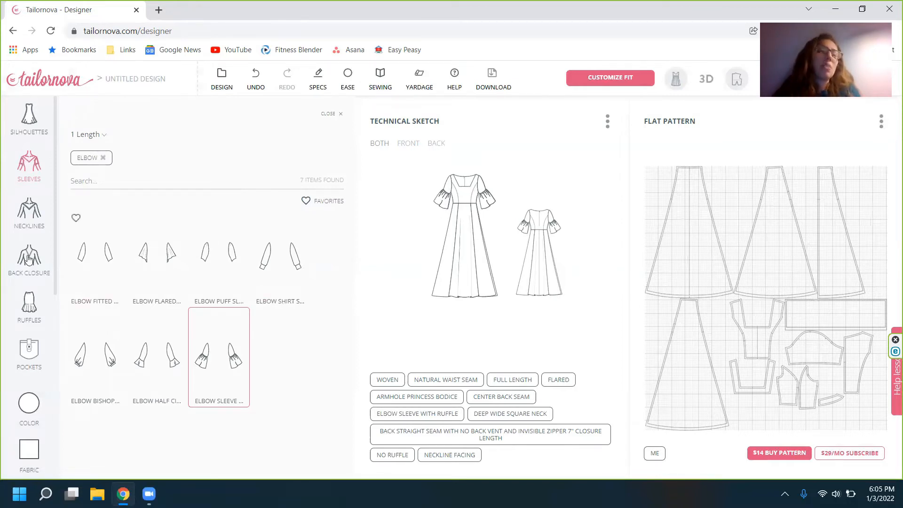
# - Try the Wide Scoop Décolleté front neckline on the dress and replace it with the Sweetheart Neck
pyautogui.click(21, 230)
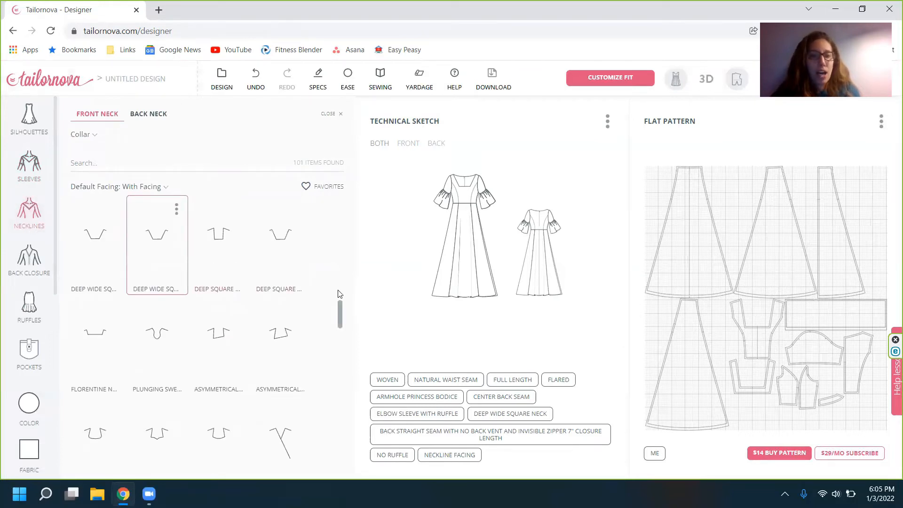
pyautogui.scroll(-20, 339, 289)
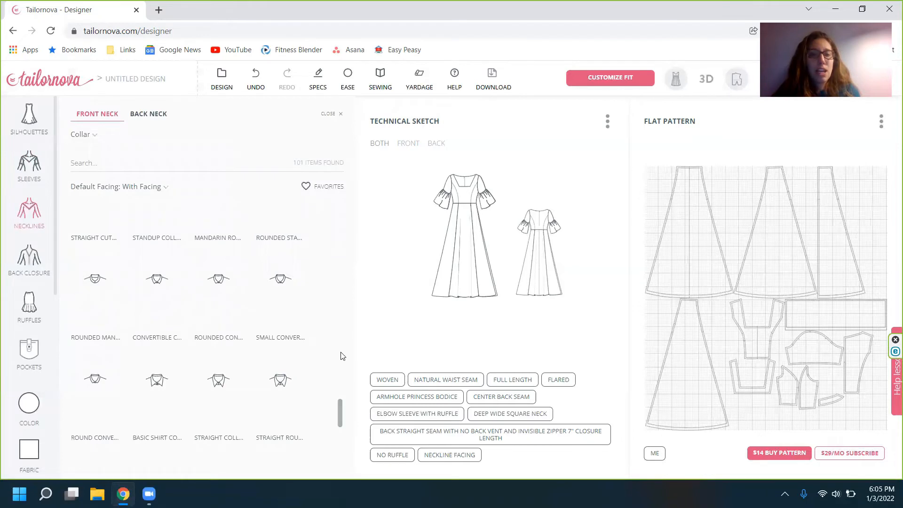
pyautogui.moveTo(342, 429); pyautogui.dragTo(342, 249)
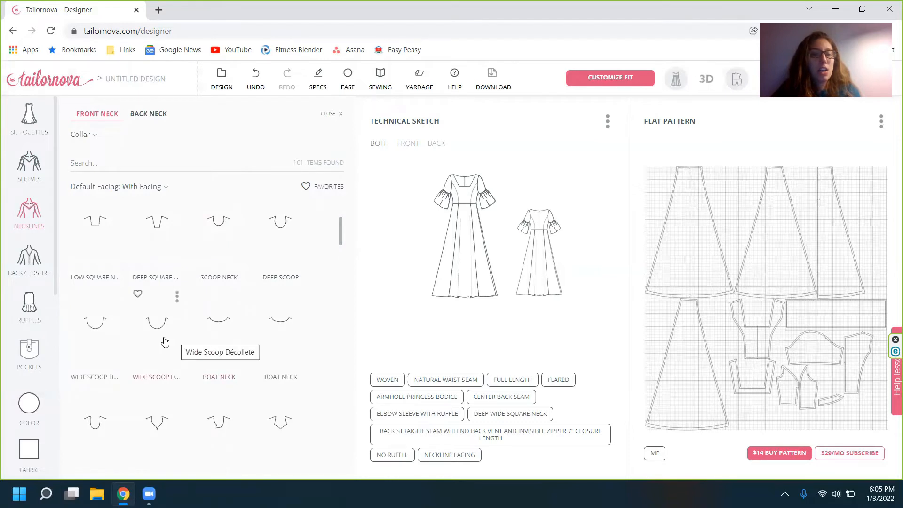
pyautogui.click(104, 340)
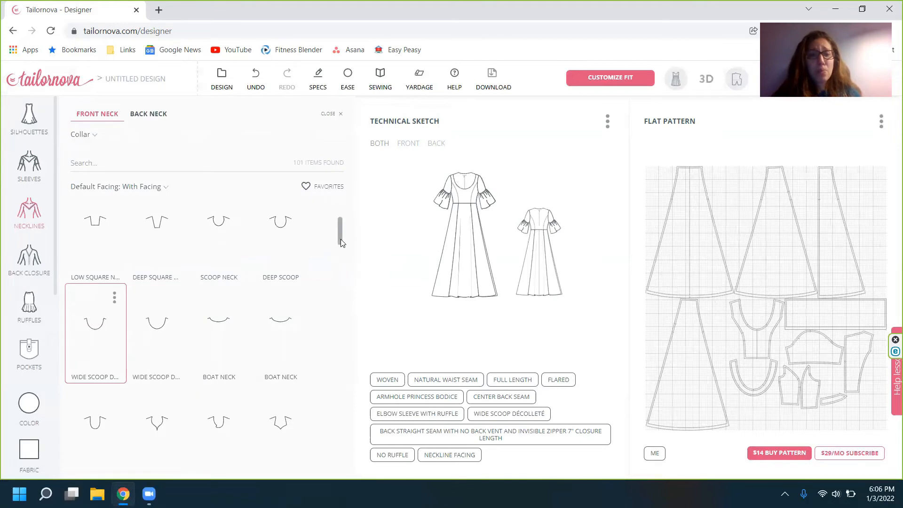
pyautogui.moveTo(337, 237); pyautogui.dragTo(337, 253)
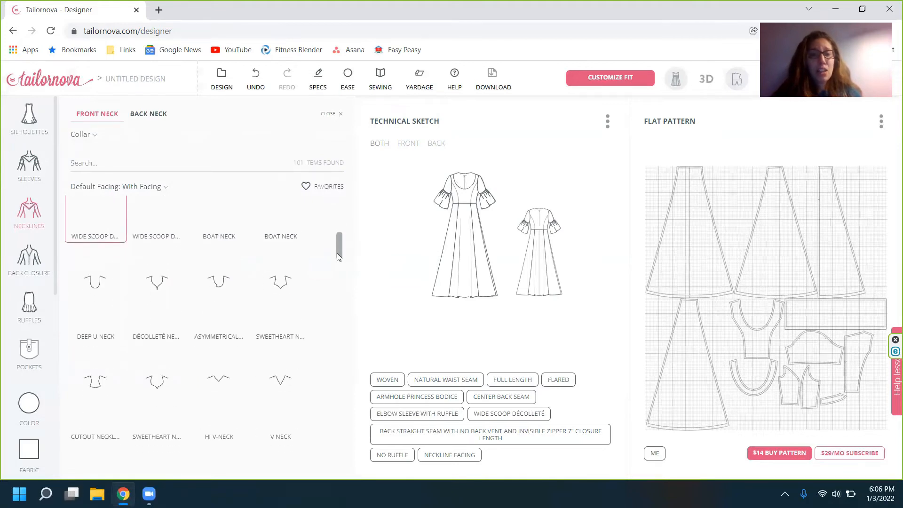
pyautogui.click(289, 284)
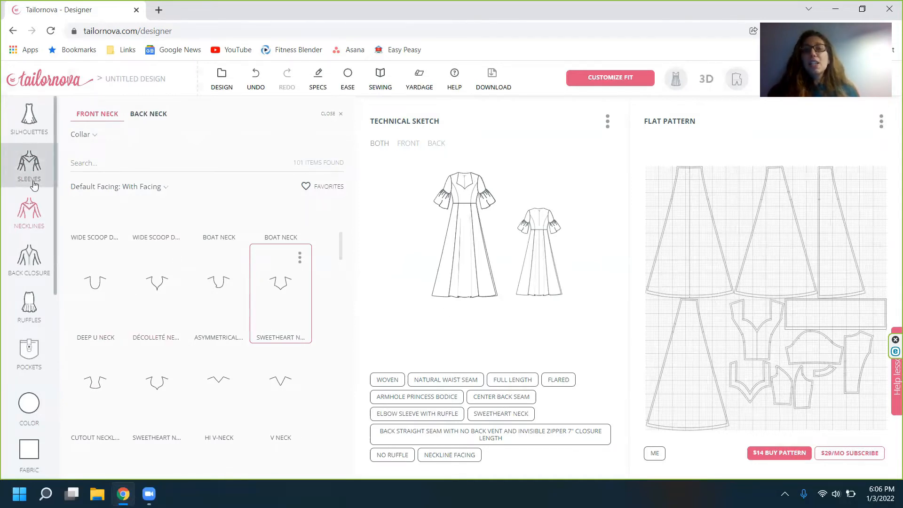
# - Change the sleeve length filter from Elbow to Full and apply the Full Double Half Circle Ruffle sleeves to the dress
pyautogui.click(29, 165)
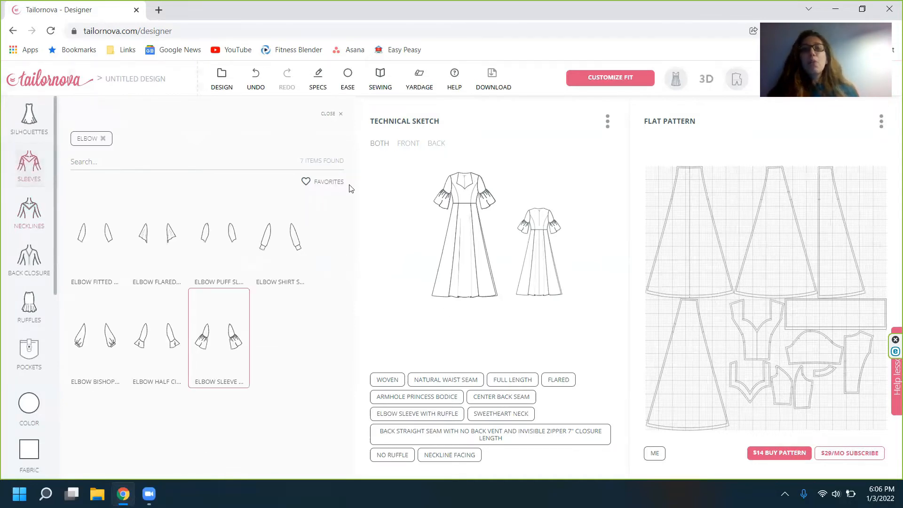
pyautogui.click(103, 142)
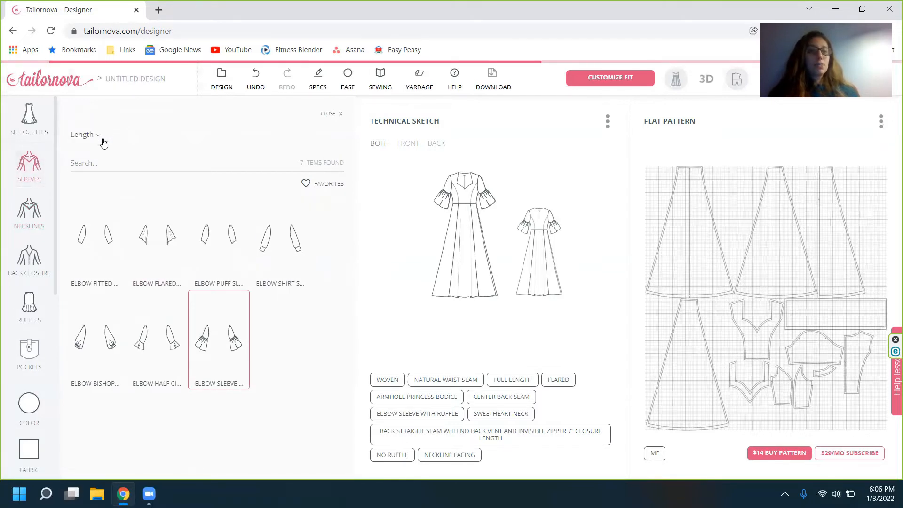
pyautogui.click(101, 136)
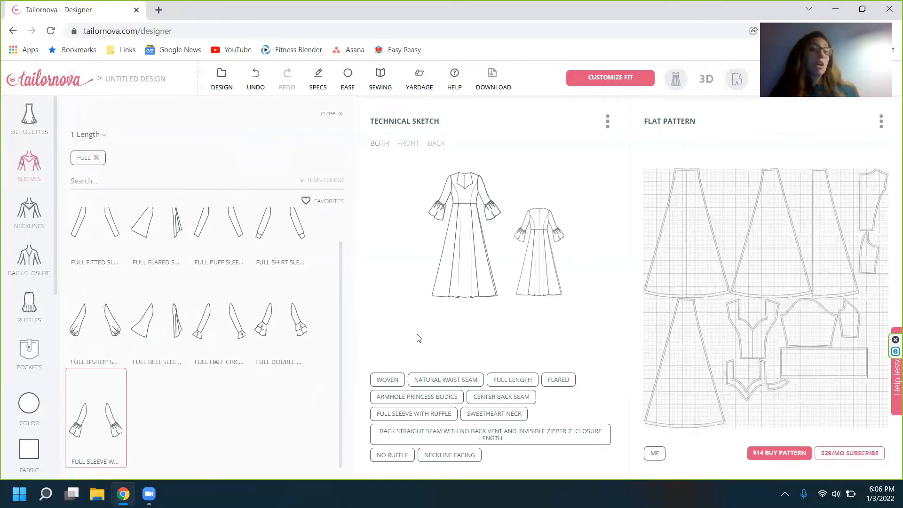
pyautogui.click(296, 333)
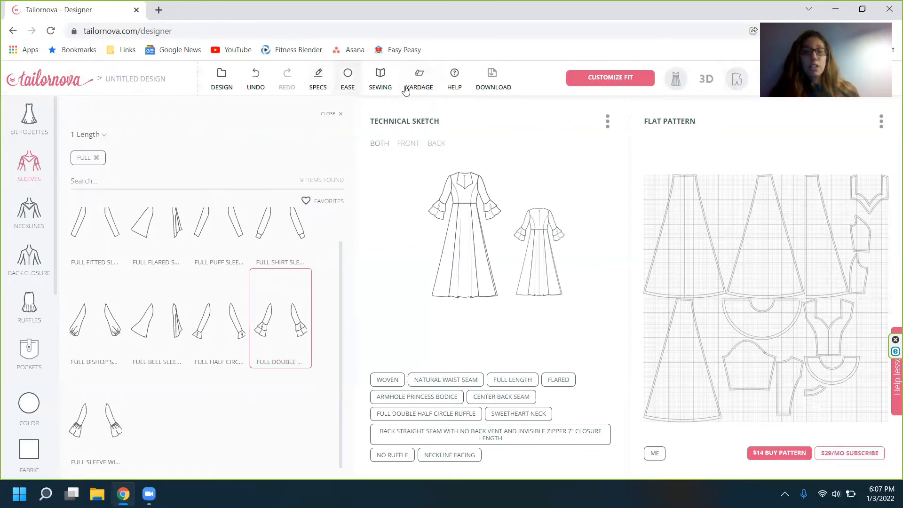
# - Review the dress's sewing specs and FitModel specs with the measurements shown in inches
pyautogui.click(319, 90)
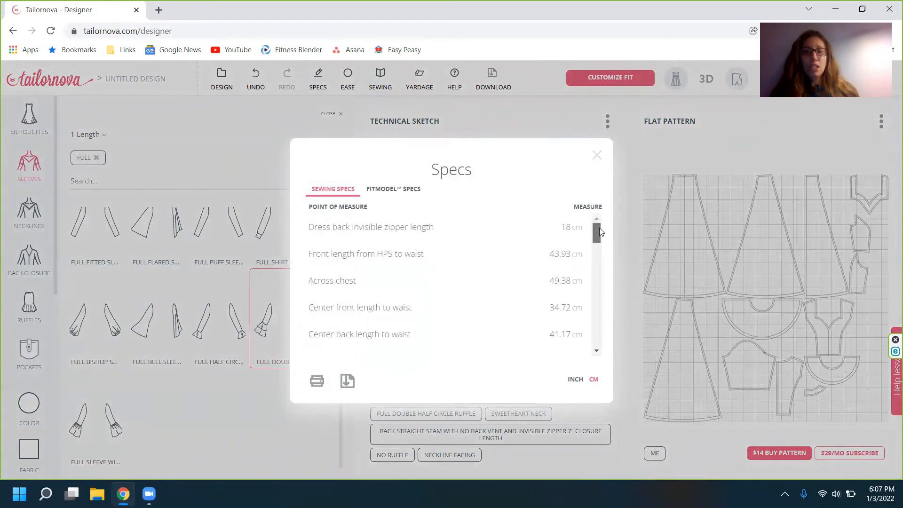
pyautogui.moveTo(599, 228)
pyautogui.mouseDown()
pyautogui.moveTo(598, 343)
pyautogui.moveTo(588, 234)
pyautogui.mouseUp()
pyautogui.click(577, 380)
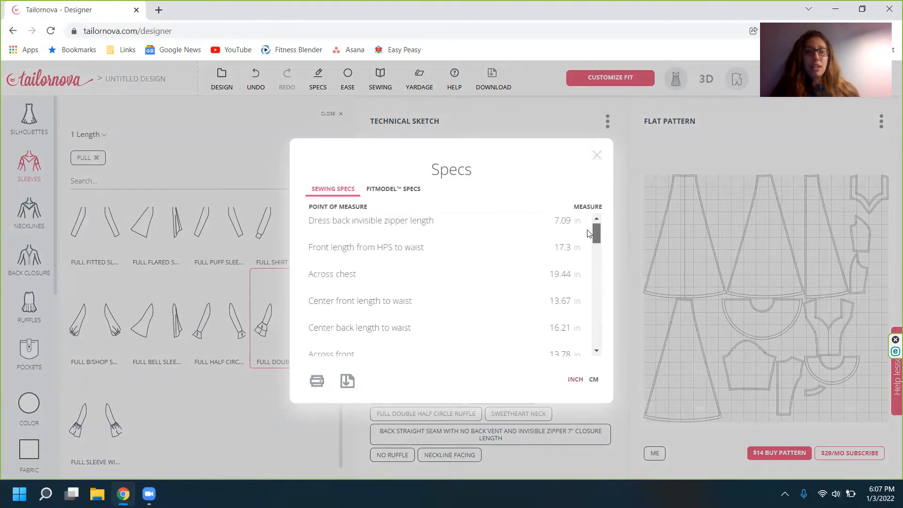
pyautogui.click(410, 196)
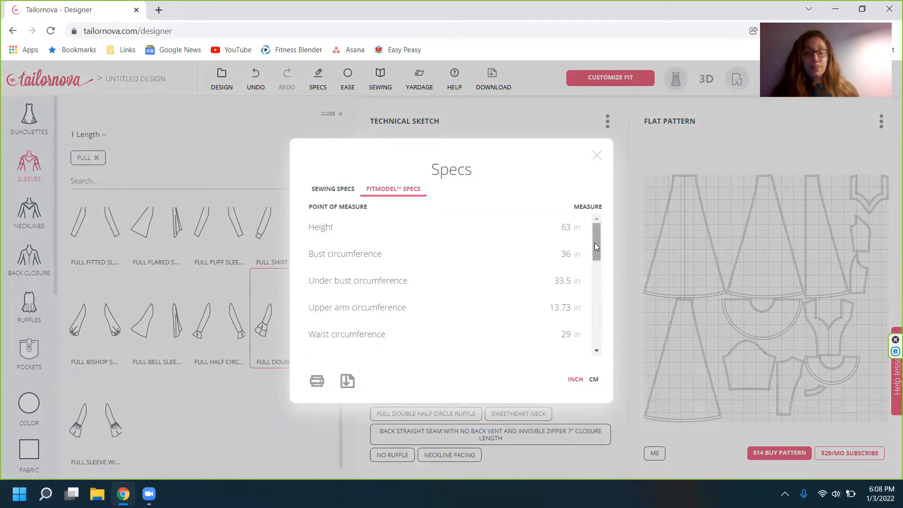
pyautogui.moveTo(595, 243); pyautogui.dragTo(597, 238)
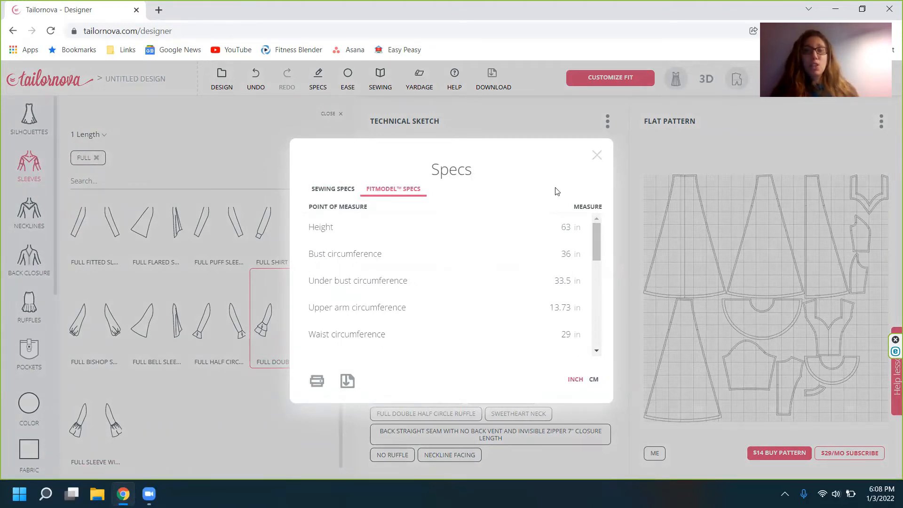
pyautogui.click(344, 191)
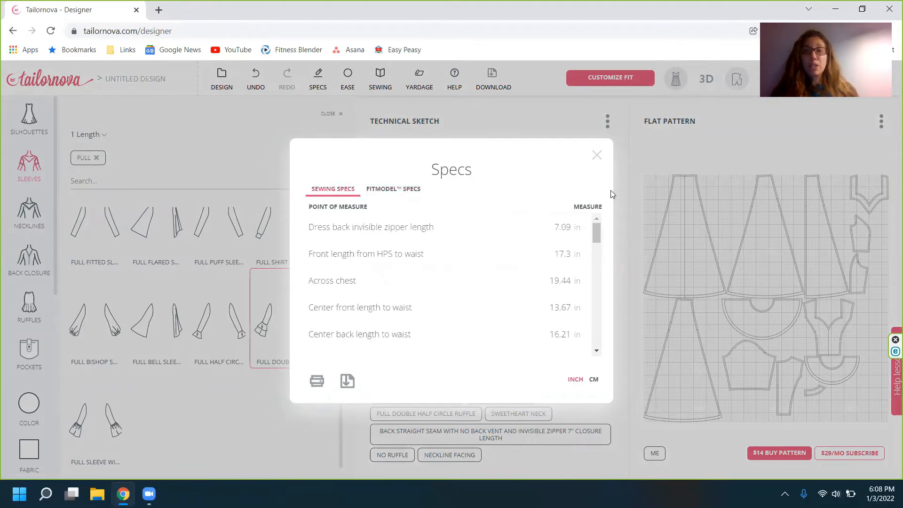
pyautogui.click(598, 156)
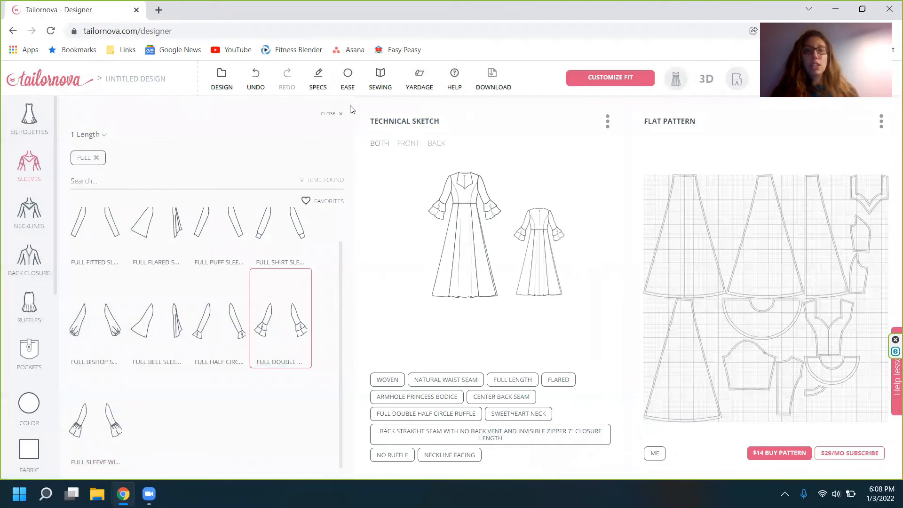
# - Examine the ease settings for the dress, including fabric type, fit and sleeve measurements
pyautogui.click(349, 84)
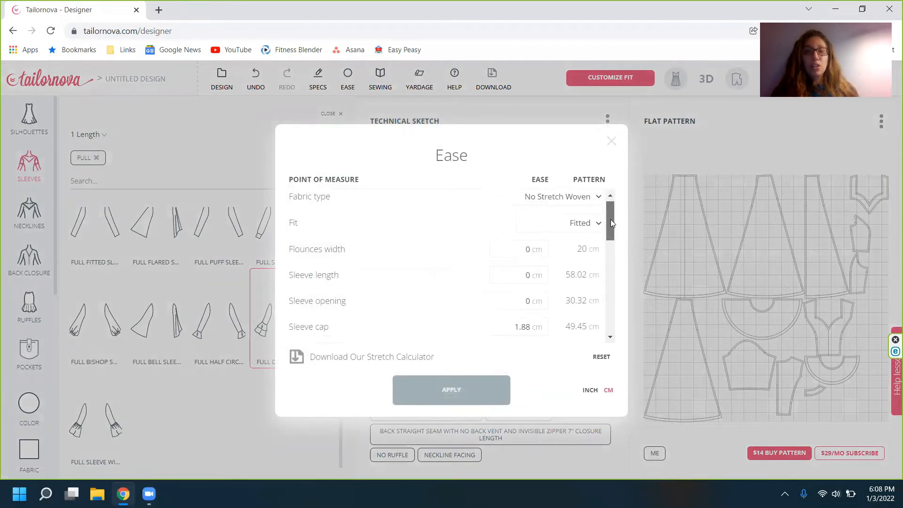
pyautogui.moveTo(610, 220)
pyautogui.mouseDown()
pyautogui.moveTo(625, 250)
pyautogui.moveTo(634, 321)
pyautogui.moveTo(618, 214)
pyautogui.mouseUp()
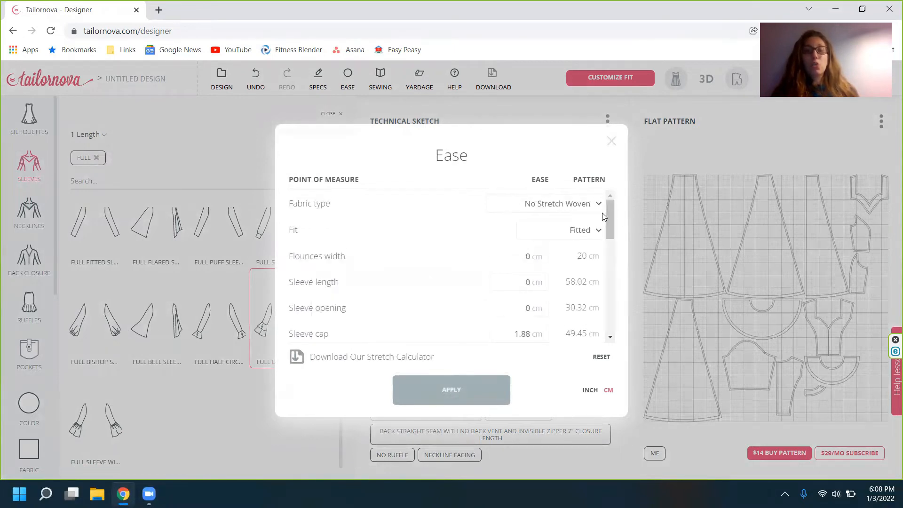
pyautogui.click(611, 144)
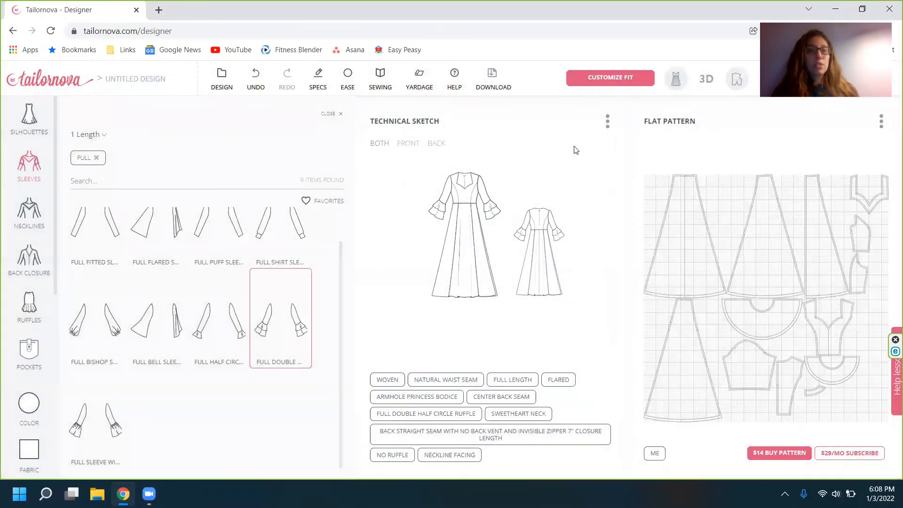
# - Read through the sewing instructions for the dress and check the general, techniques and terms sections
pyautogui.click(375, 85)
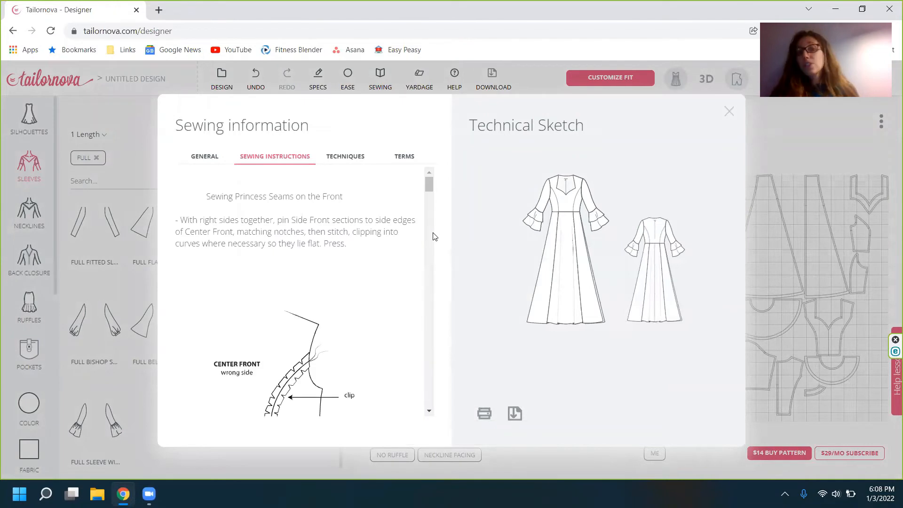
pyautogui.moveTo(428, 180); pyautogui.dragTo(440, 229)
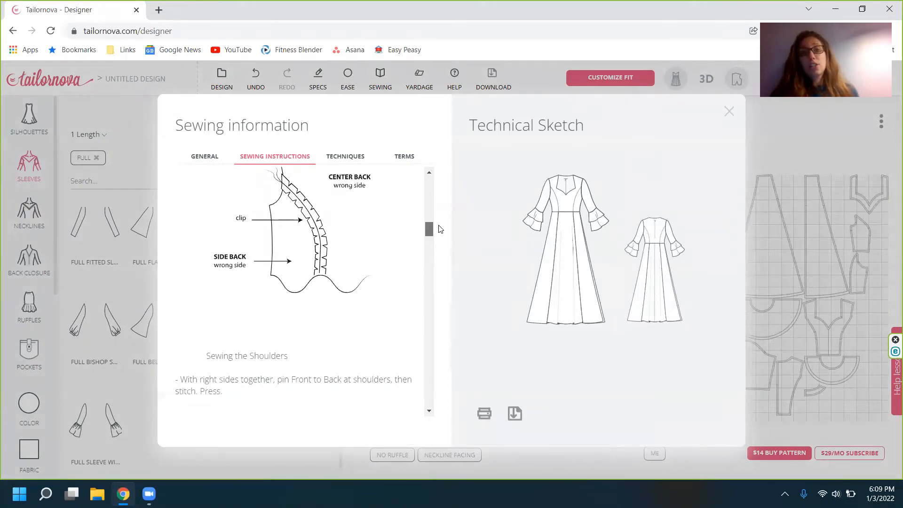
pyautogui.scroll(-2, 440, 229)
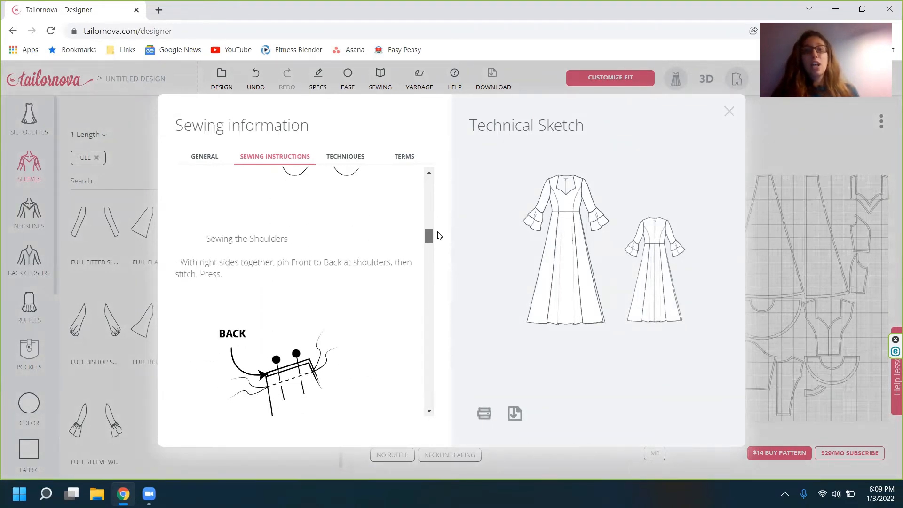
pyautogui.moveTo(429, 236); pyautogui.dragTo(430, 306)
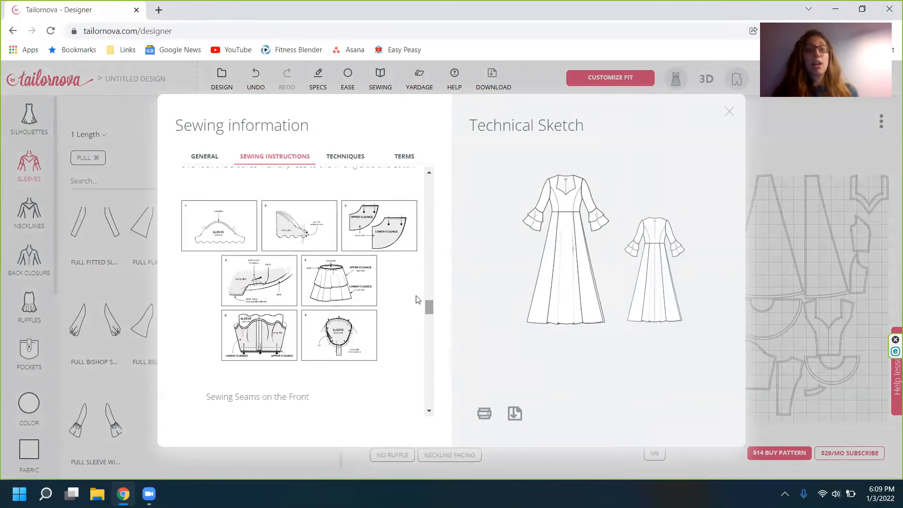
pyautogui.click(203, 163)
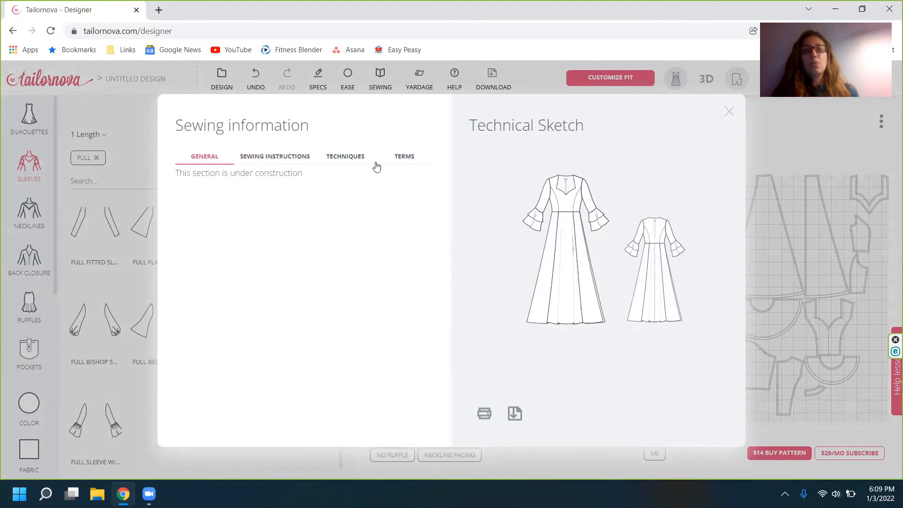
pyautogui.click(356, 165)
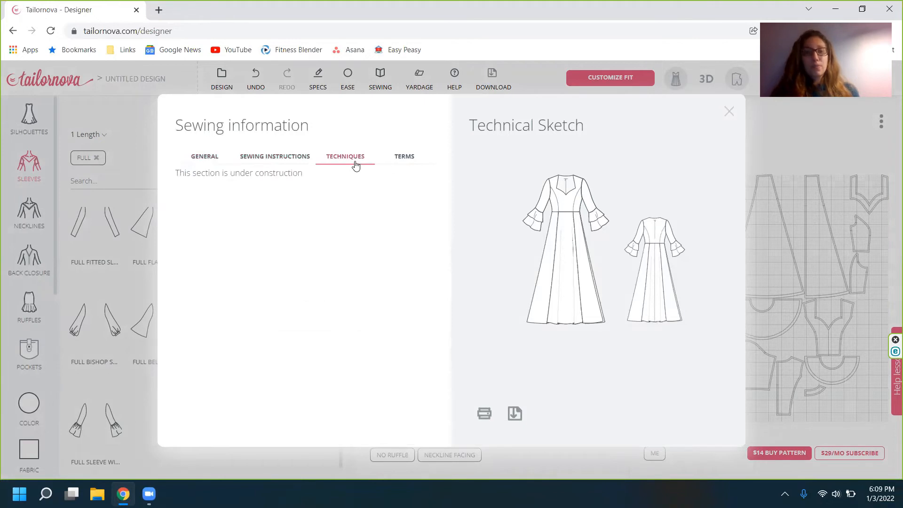
pyautogui.click(404, 162)
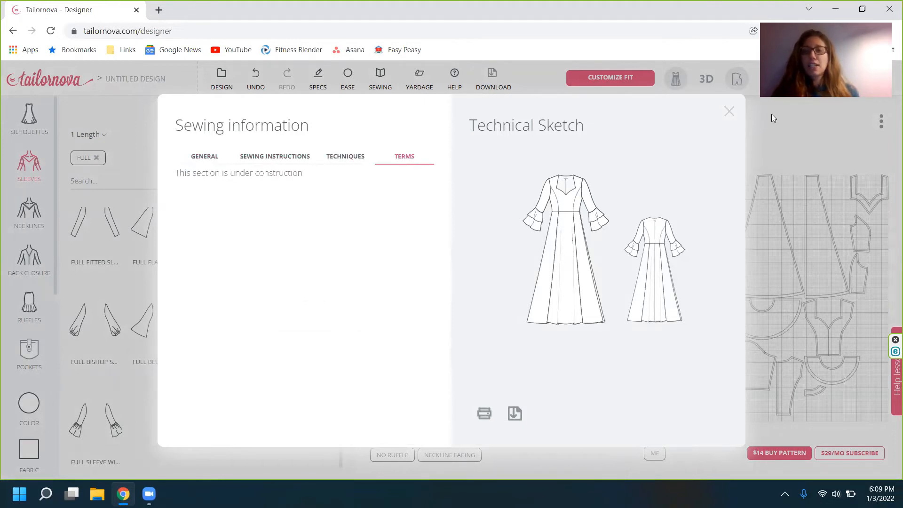
pyautogui.click(730, 113)
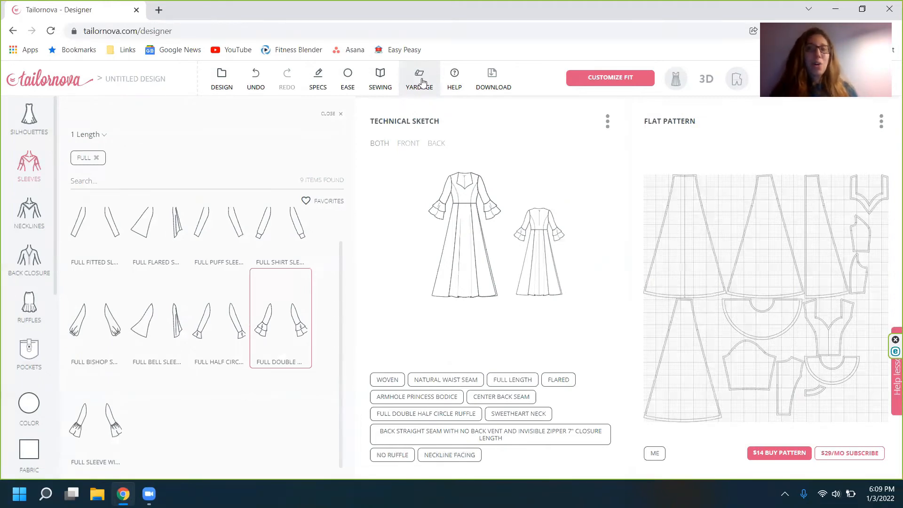
# - Try to view the yardage and the 3D view of the dress
pyautogui.click(422, 83)
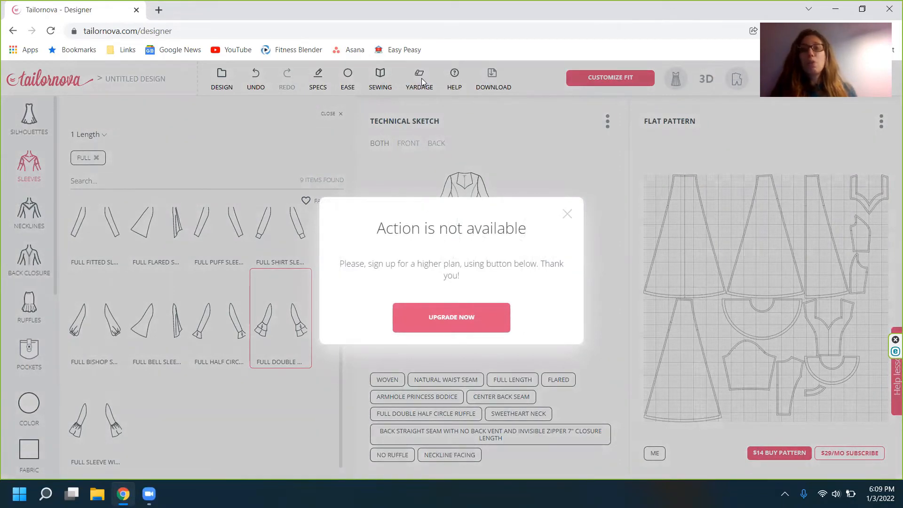
pyautogui.click(571, 214)
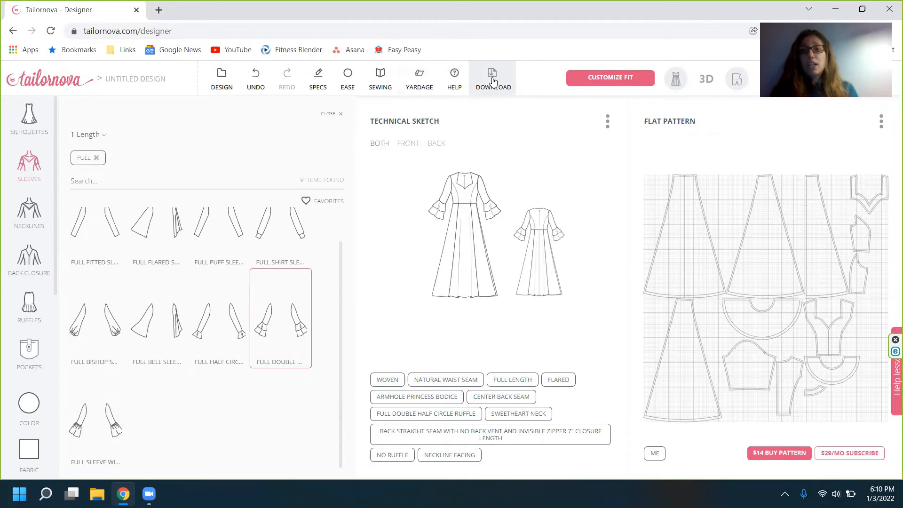
pyautogui.click(705, 80)
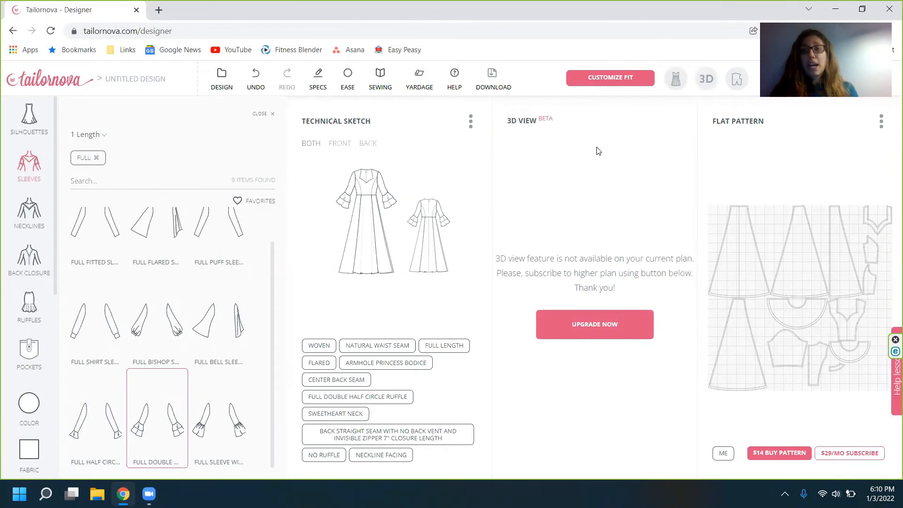
pyautogui.click(704, 84)
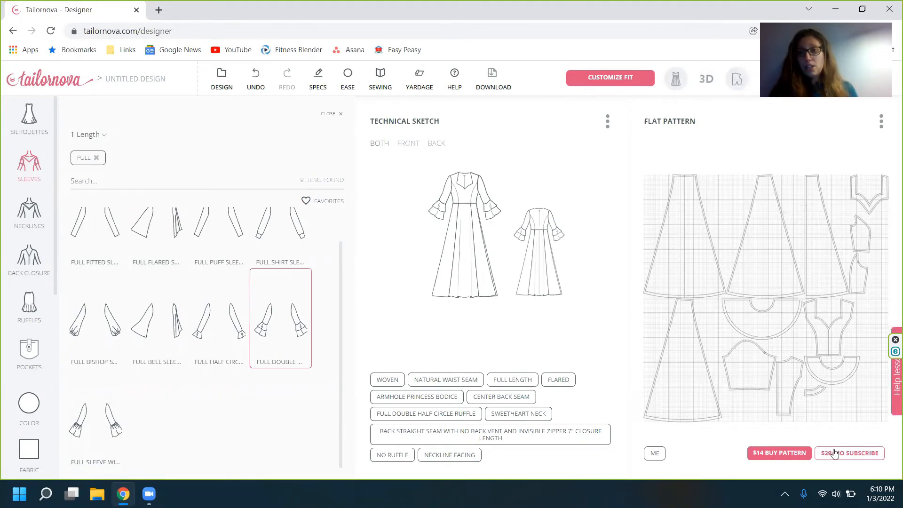
# - Start a new female 3D FitModel with inches as units and name it Test
pyautogui.click(619, 86)
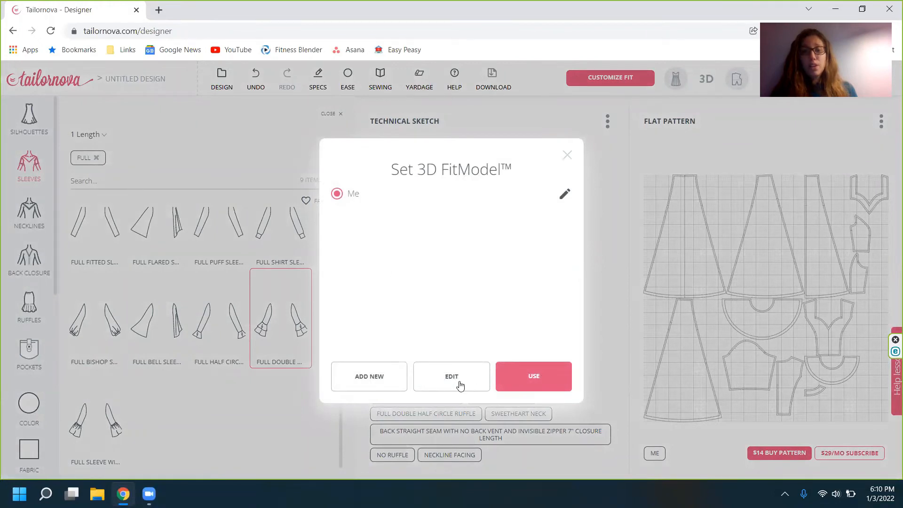
pyautogui.click(390, 385)
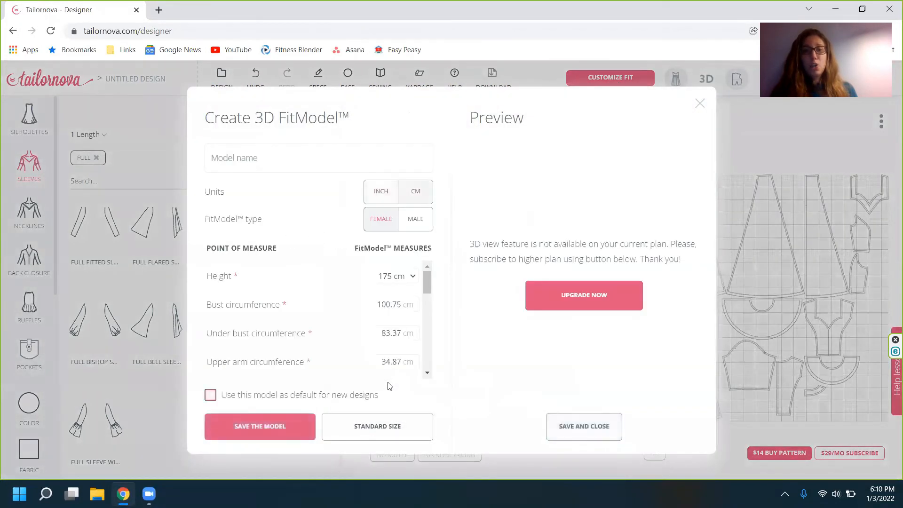
pyautogui.click(382, 207)
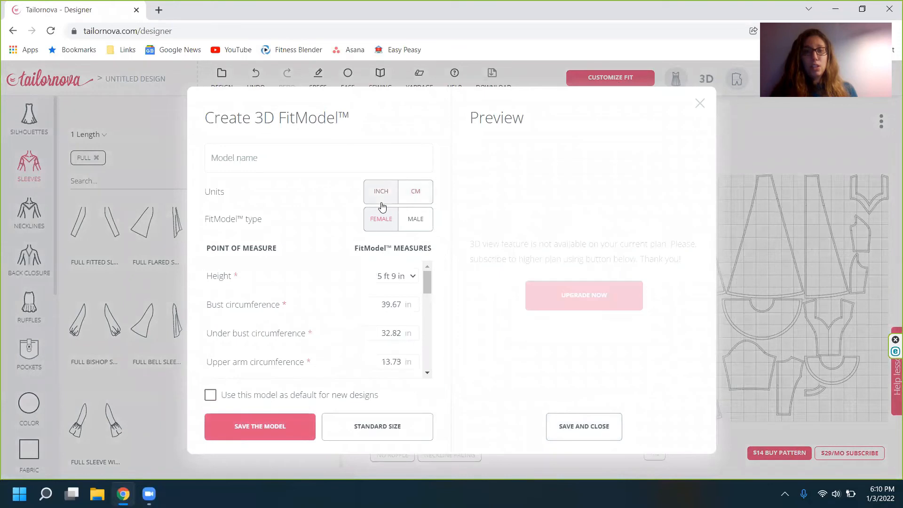
pyautogui.click(325, 165)
pyautogui.write('Test')
pyautogui.moveTo(425, 277); pyautogui.dragTo(422, 277)
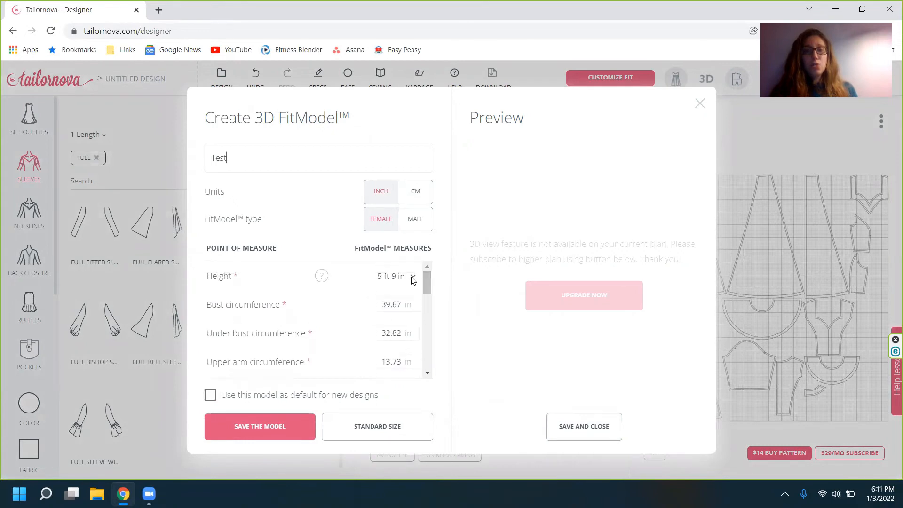
# - Set the FitModel's height to 5 ft 5 in and its bust circumference to 43 in
pyautogui.click(408, 276)
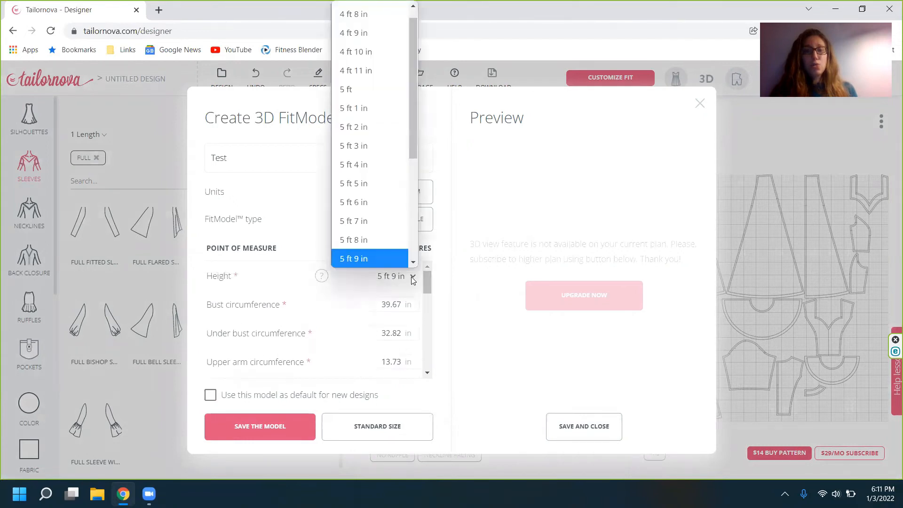
pyautogui.click(378, 190)
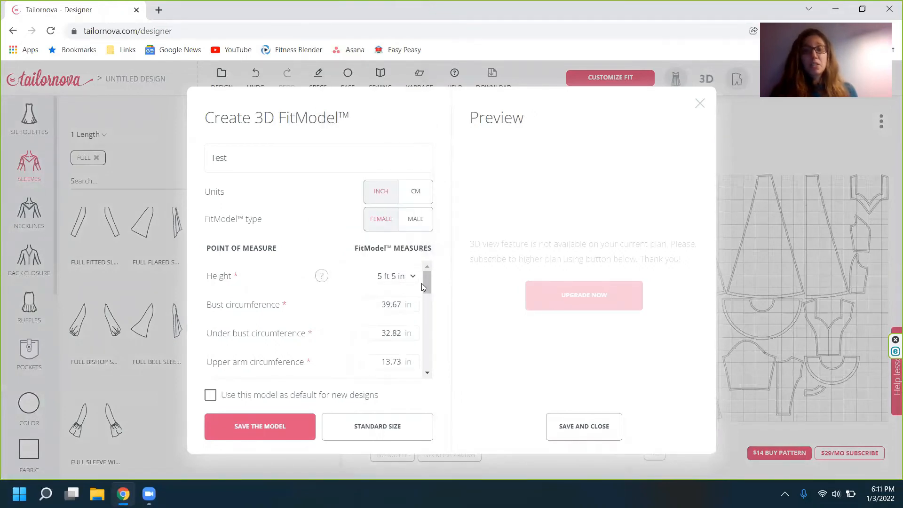
pyautogui.moveTo(424, 285); pyautogui.dragTo(425, 285)
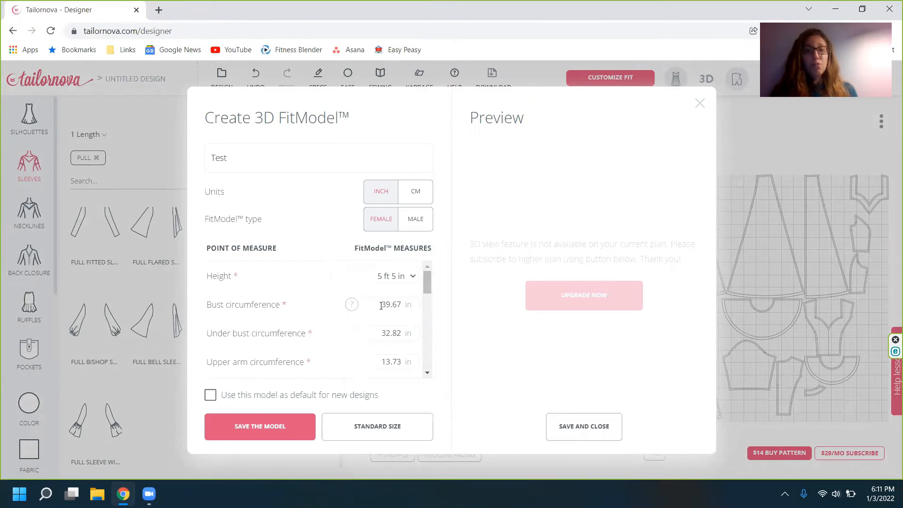
pyautogui.moveTo(379, 305); pyautogui.dragTo(400, 306)
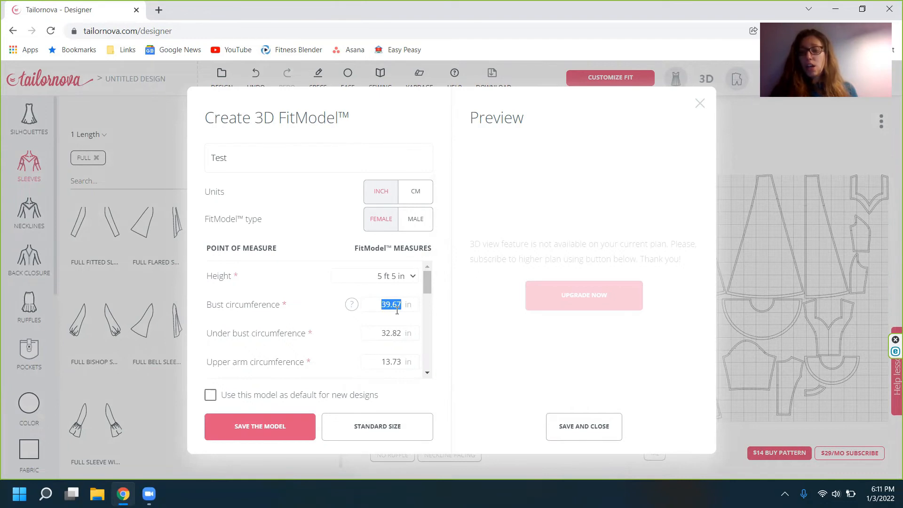
pyautogui.write('43')
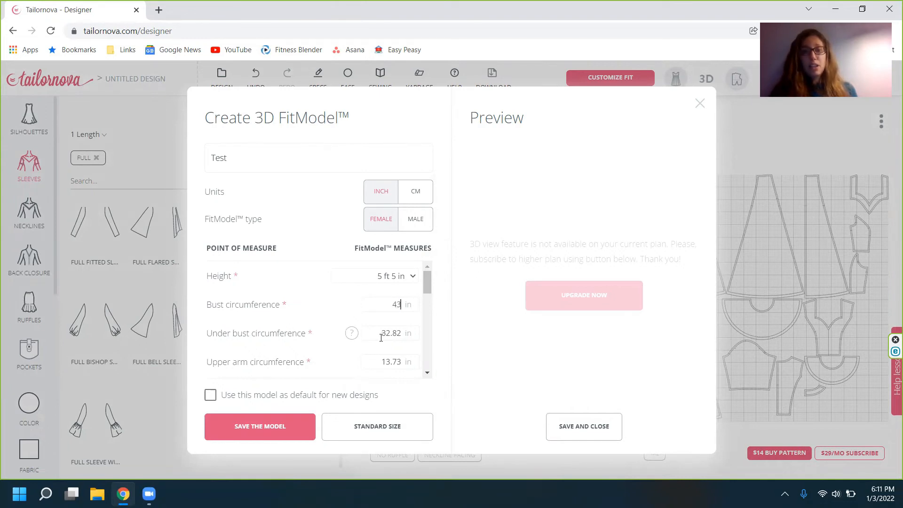
# - Set the under bust circumference to 40 in and the upper arm circumference to 18 in
pyautogui.moveTo(381, 334); pyautogui.dragTo(398, 337)
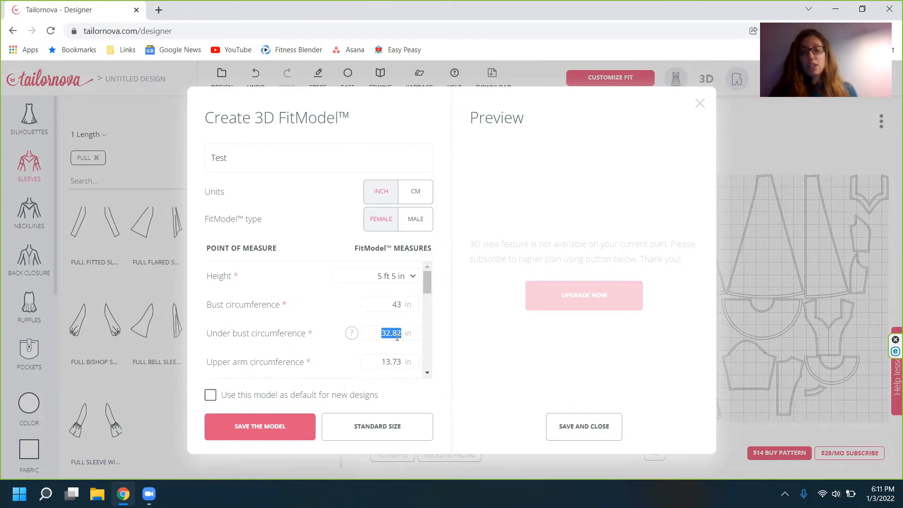
pyautogui.write('40')
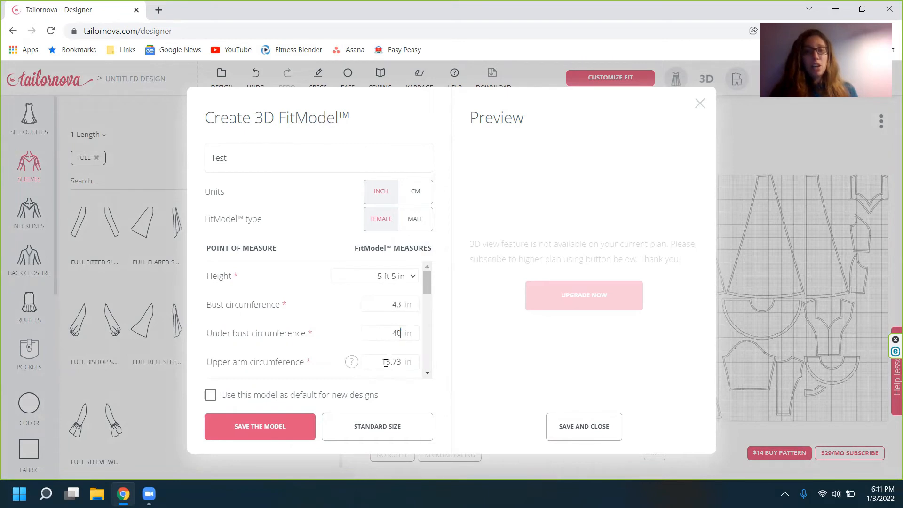
pyautogui.moveTo(382, 362); pyautogui.dragTo(399, 363)
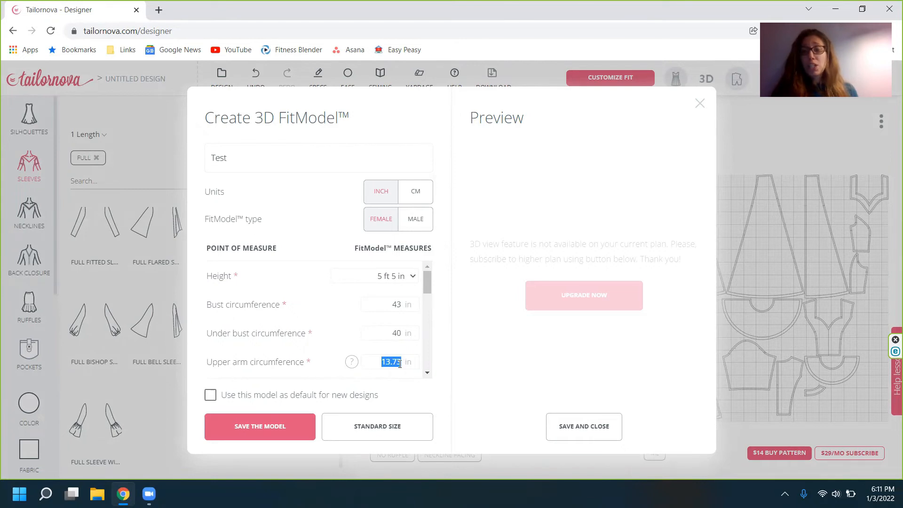
pyautogui.write('15')
pyautogui.write('8')
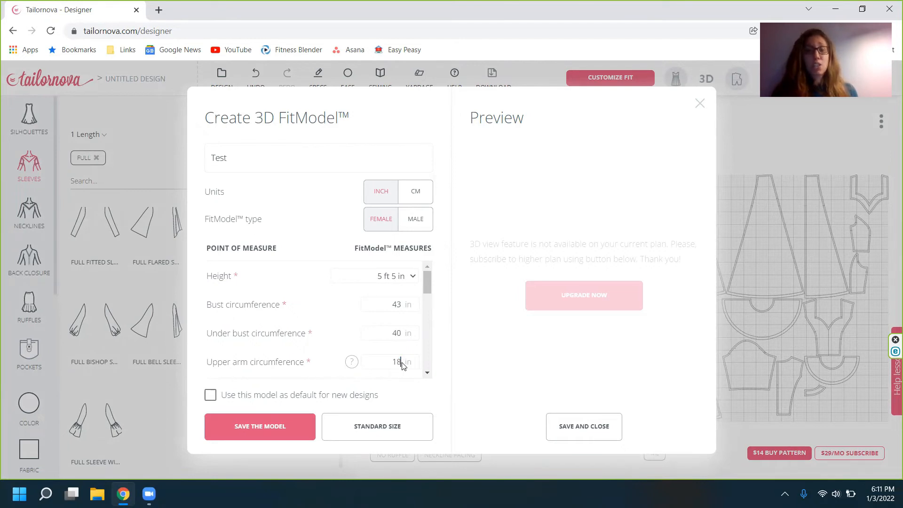
# - Set the waist circumference to 38 in and the hips circumference to 53 in
pyautogui.click(427, 374)
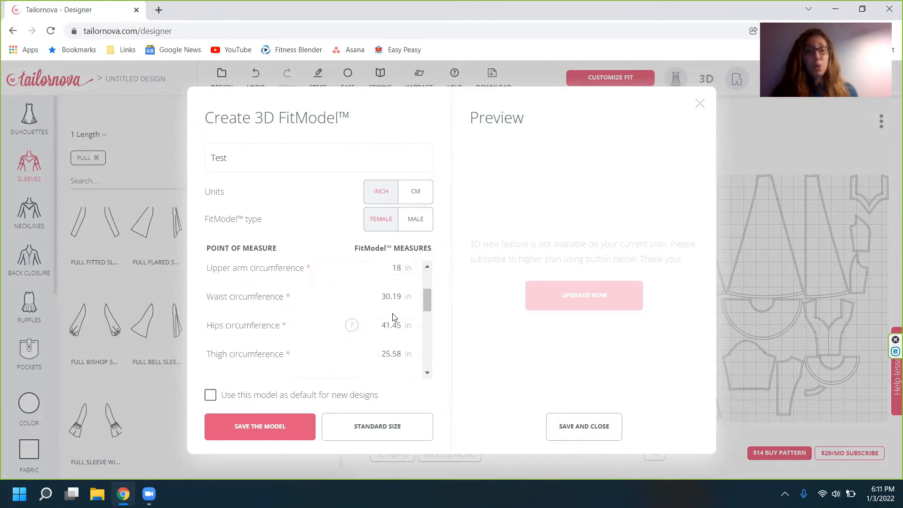
pyautogui.moveTo(381, 300); pyautogui.dragTo(414, 306)
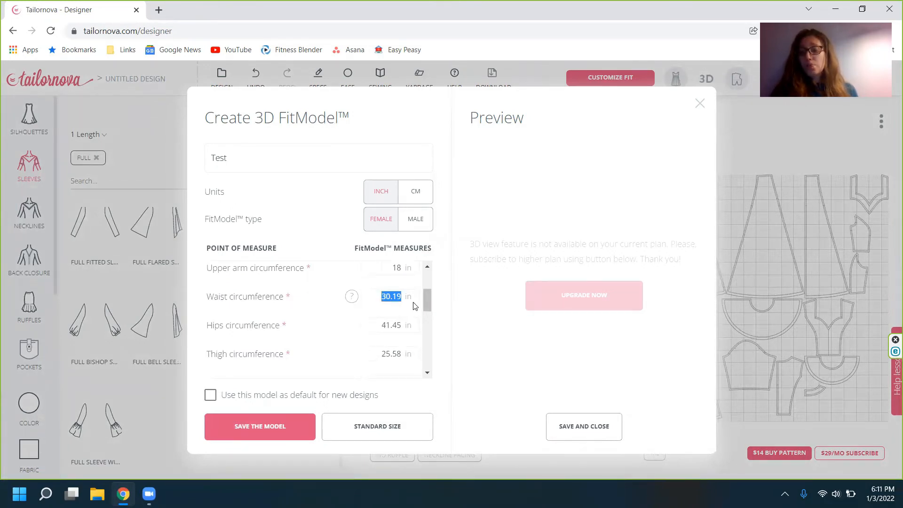
pyautogui.write('38')
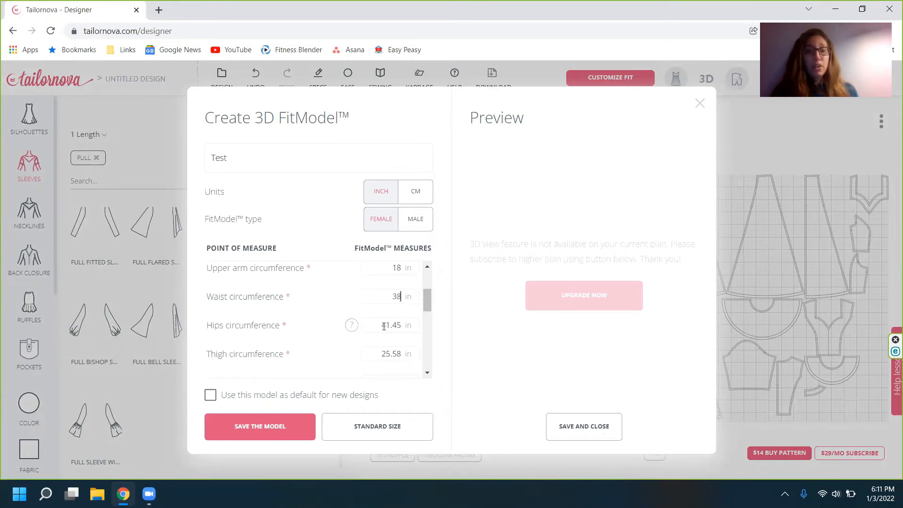
pyautogui.moveTo(379, 326); pyautogui.dragTo(415, 337)
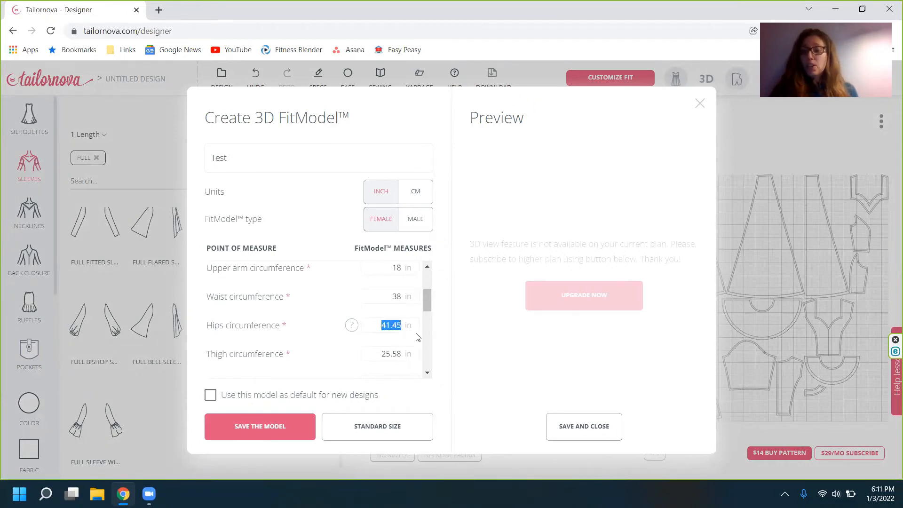
pyautogui.write('53')
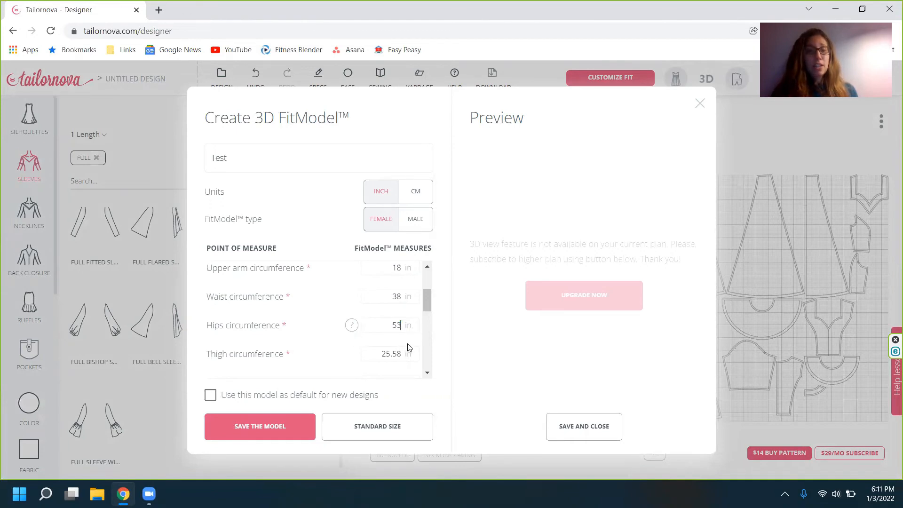
# - Set the thigh circumference to 55 in and the knee circumference to 20 in
pyautogui.moveTo(403, 354); pyautogui.dragTo(380, 352)
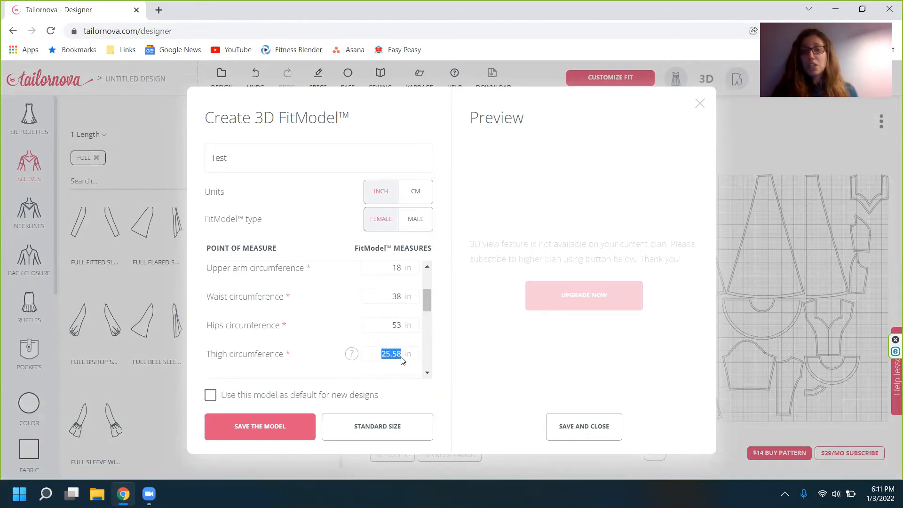
pyautogui.write('5')
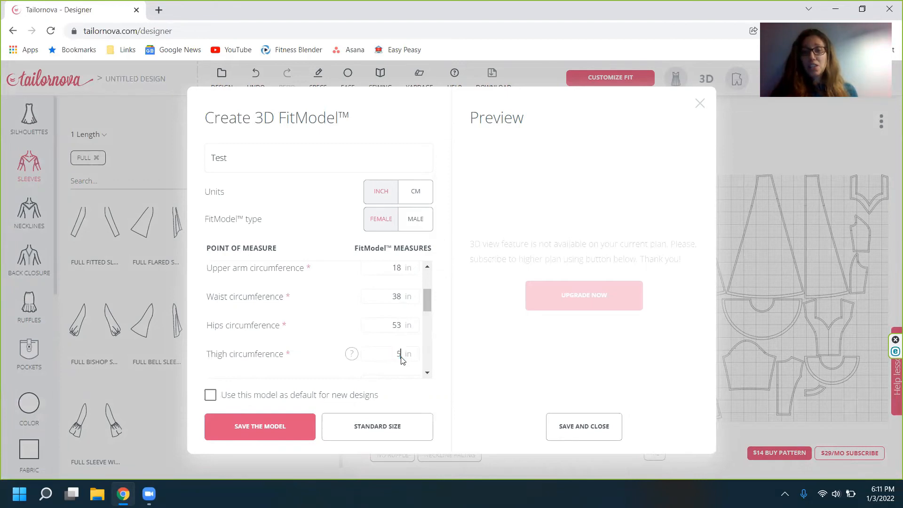
pyautogui.write('5')
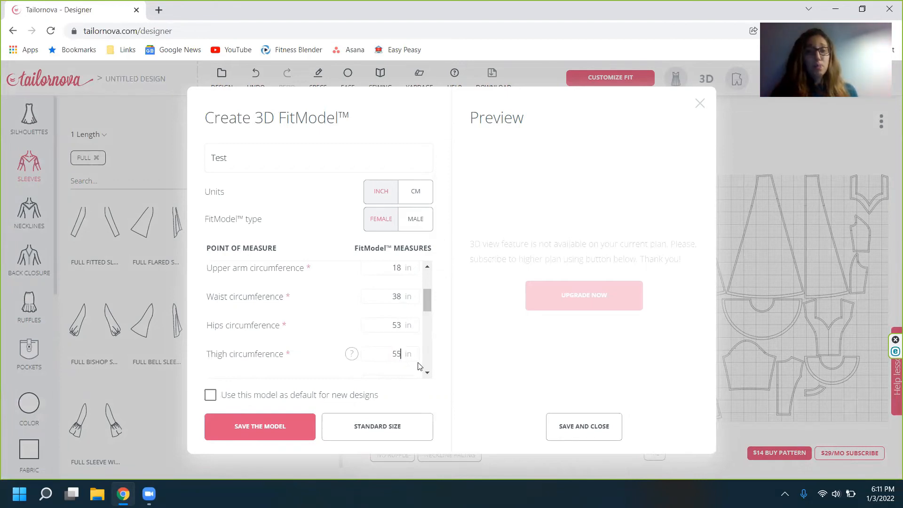
pyautogui.click(427, 373)
pyautogui.click(427, 373)
pyautogui.click(427, 373)
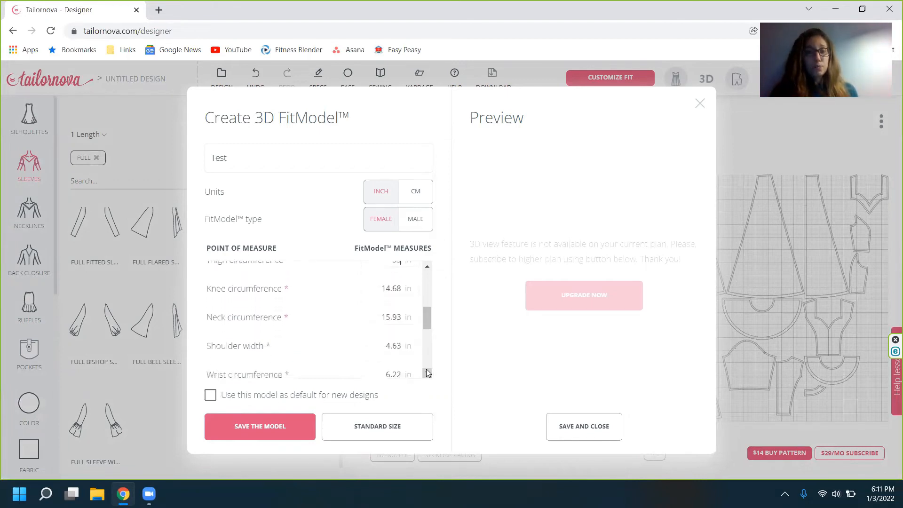
pyautogui.doubleClick(386, 288)
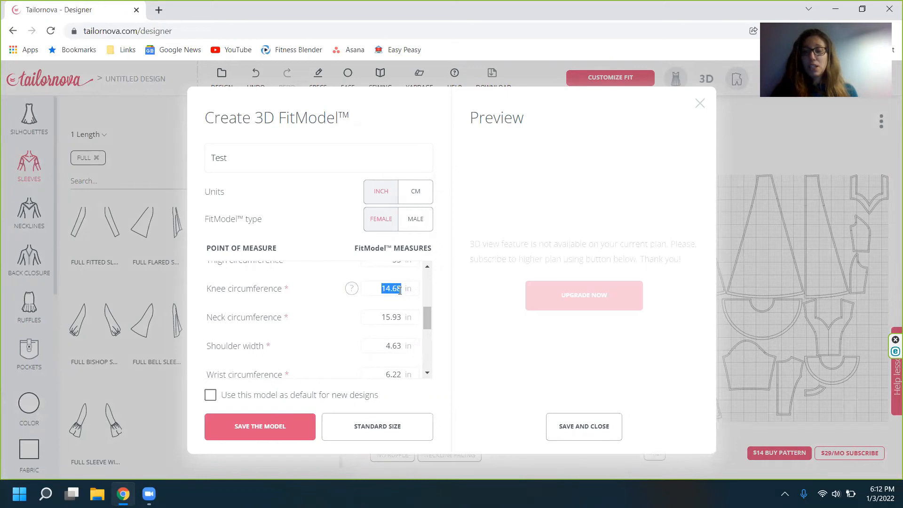
pyautogui.write('1')
pyautogui.write('0')
# - Set the neck circumference to 20 in and the shoulder width to 10 in
pyautogui.doubleClick(383, 317)
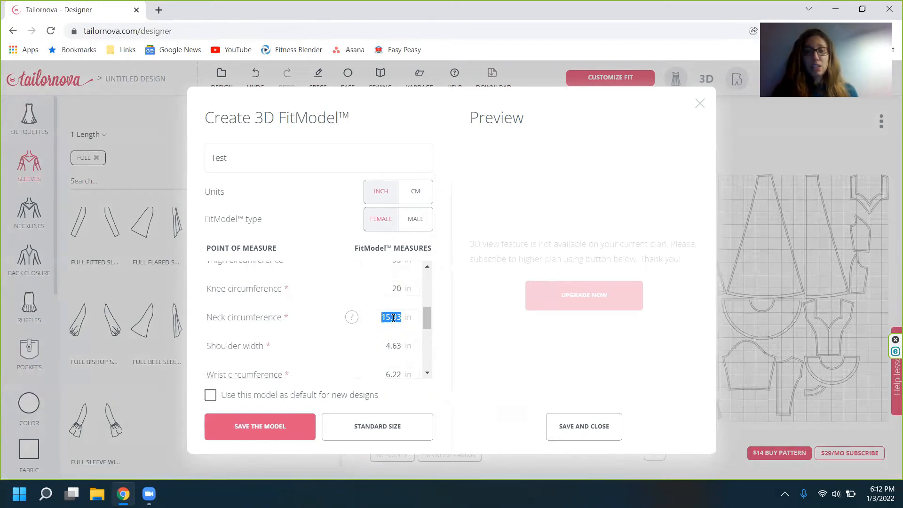
pyautogui.write('20')
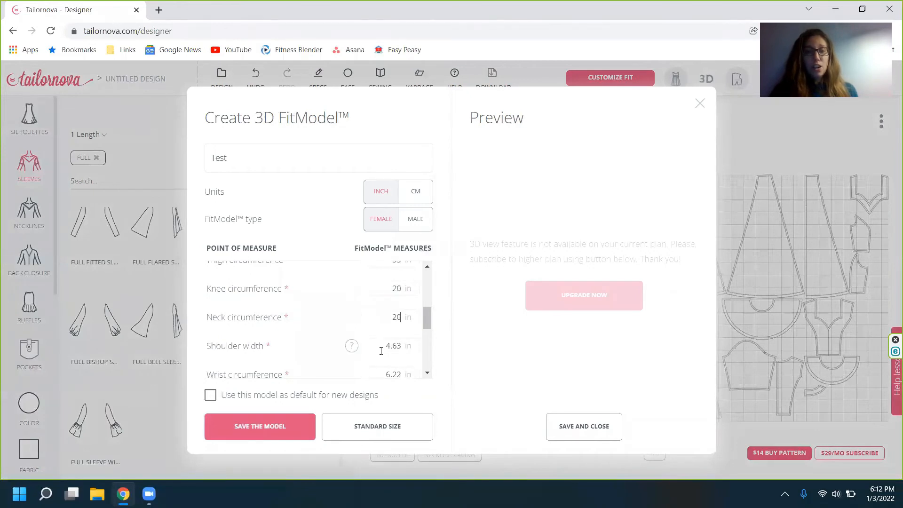
pyautogui.doubleClick(381, 350)
pyautogui.write('10')
# - Set the wrist circumference to 12 in and the back width to 30 in
pyautogui.moveTo(425, 321); pyautogui.dragTo(432, 339)
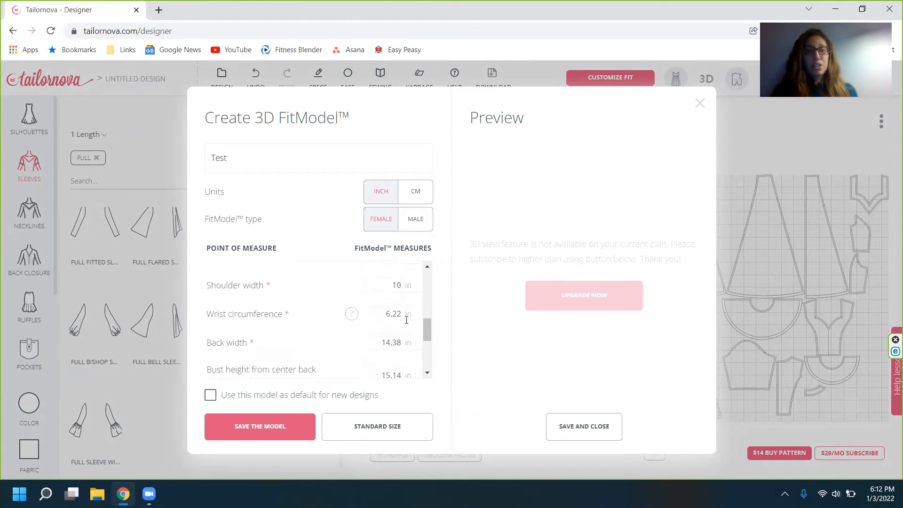
pyautogui.doubleClick(400, 314)
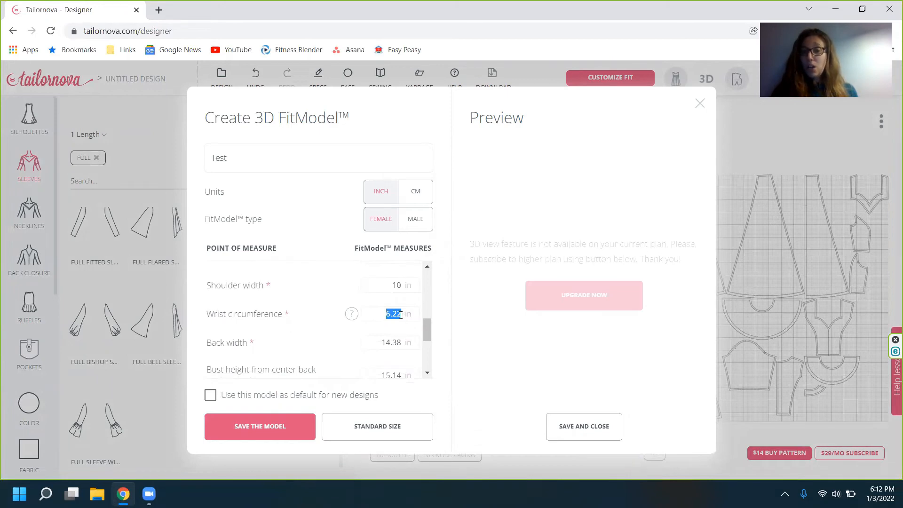
pyautogui.write('12')
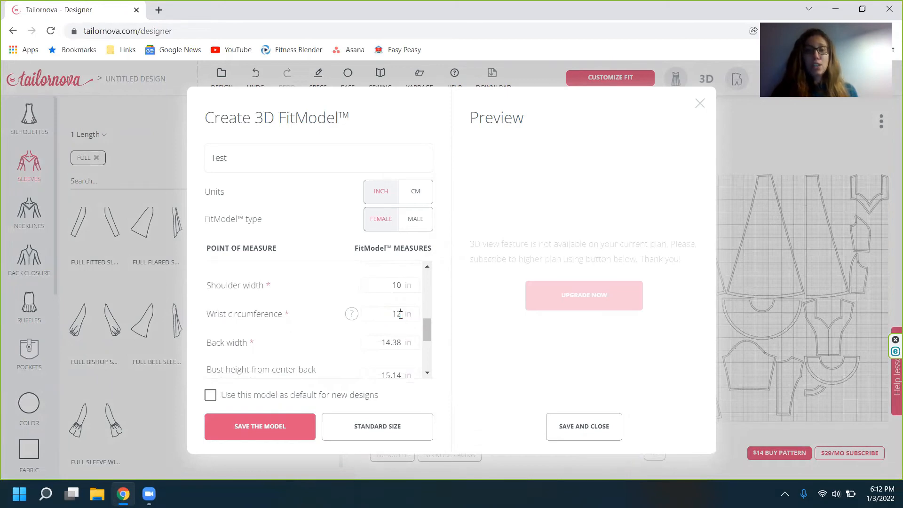
pyautogui.doubleClick(382, 340)
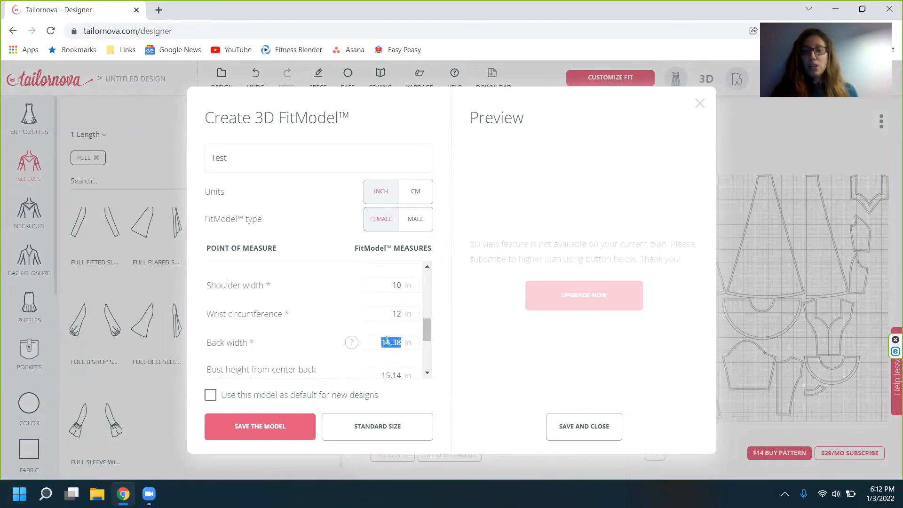
pyautogui.write('30')
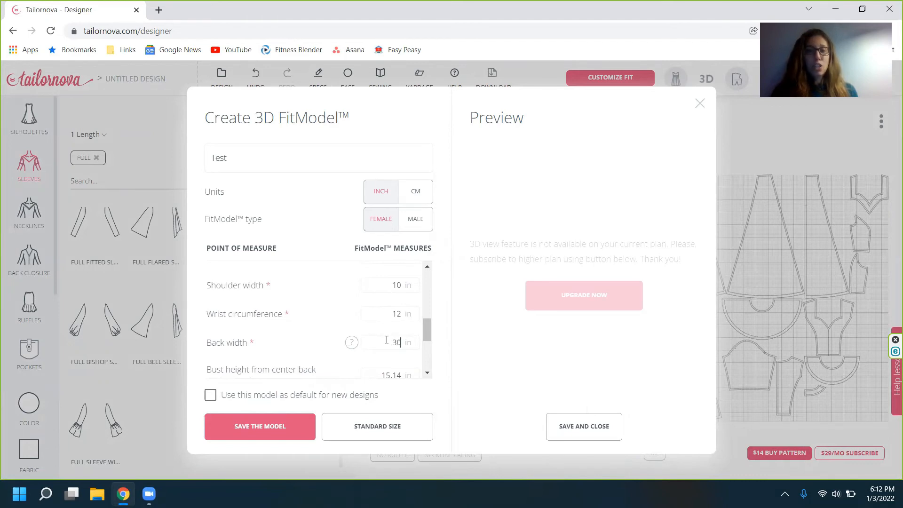
# - Set the bust height from center back neck point to 30 in, the front length to 45 in and the back length to 33 in
pyautogui.doubleClick(382, 375)
pyautogui.moveTo(427, 328)
pyautogui.mouseDown()
pyautogui.moveTo(432, 353)
pyautogui.moveTo(429, 345)
pyautogui.mouseUp()
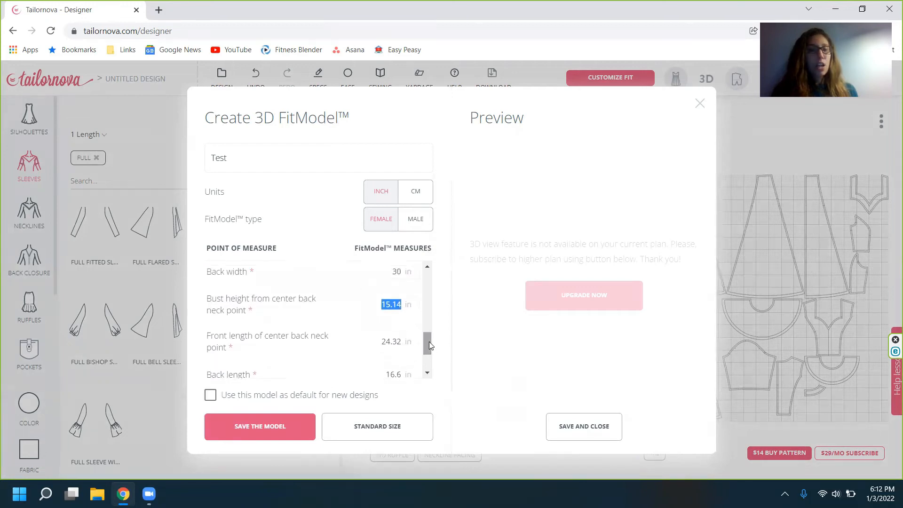
pyautogui.write('30')
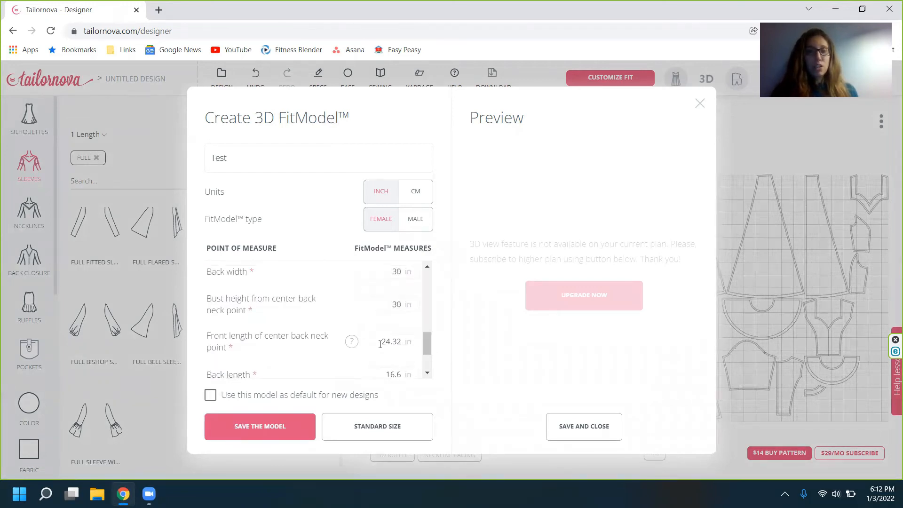
pyautogui.doubleClick(384, 343)
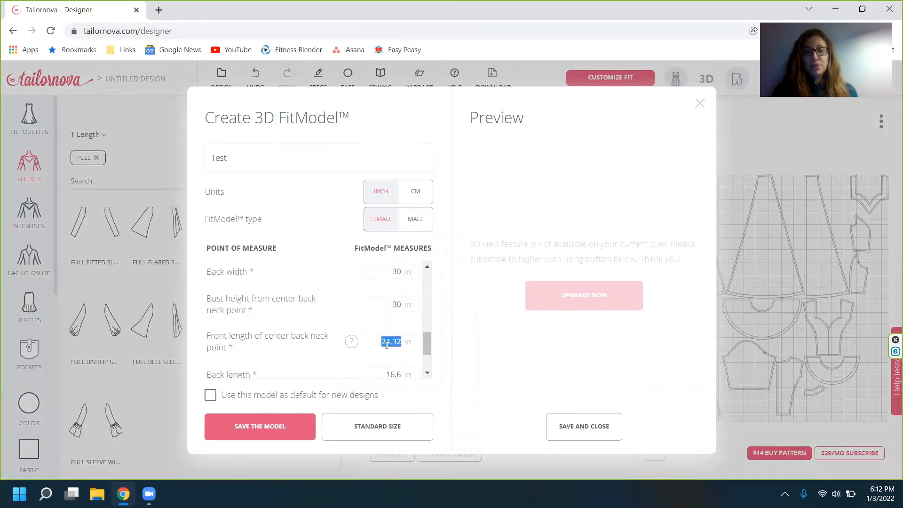
pyautogui.write('45')
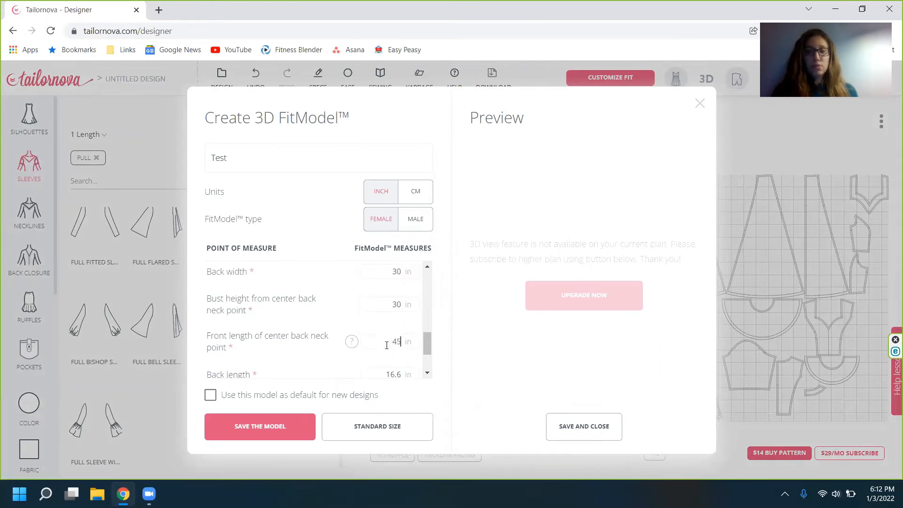
pyautogui.doubleClick(382, 376)
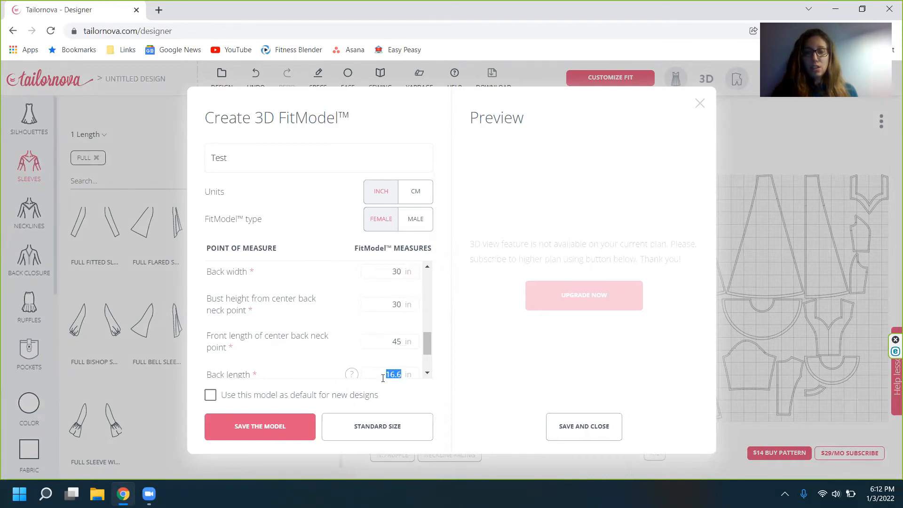
pyautogui.write('33')
# - Consult the belly protuberance reference figures, set the belly protuberance to D and set the buttocks to Curvy
pyautogui.scroll(-1, 428, 361)
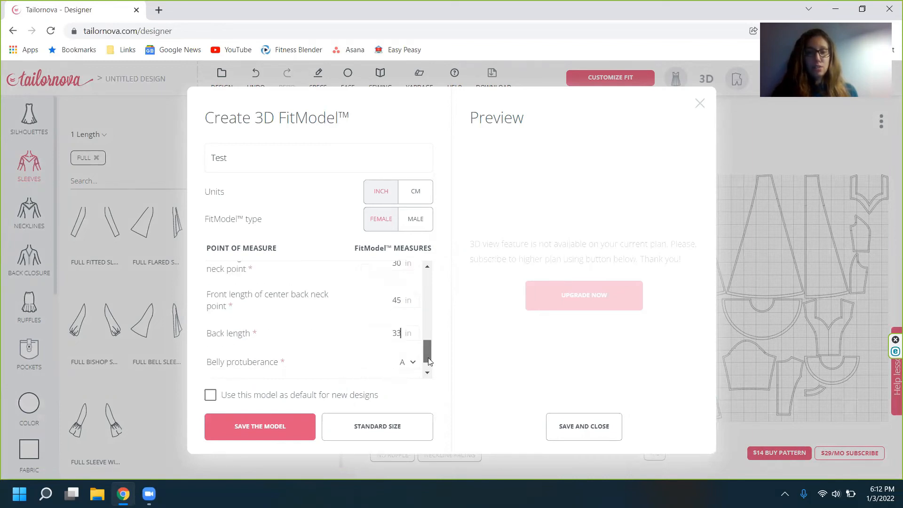
pyautogui.scroll(-1, 429, 361)
pyautogui.click(403, 335)
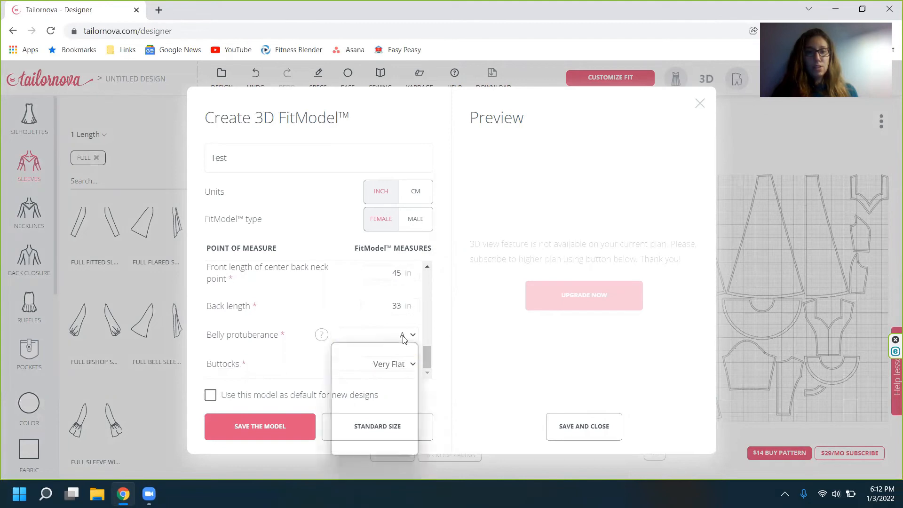
pyautogui.click(403, 336)
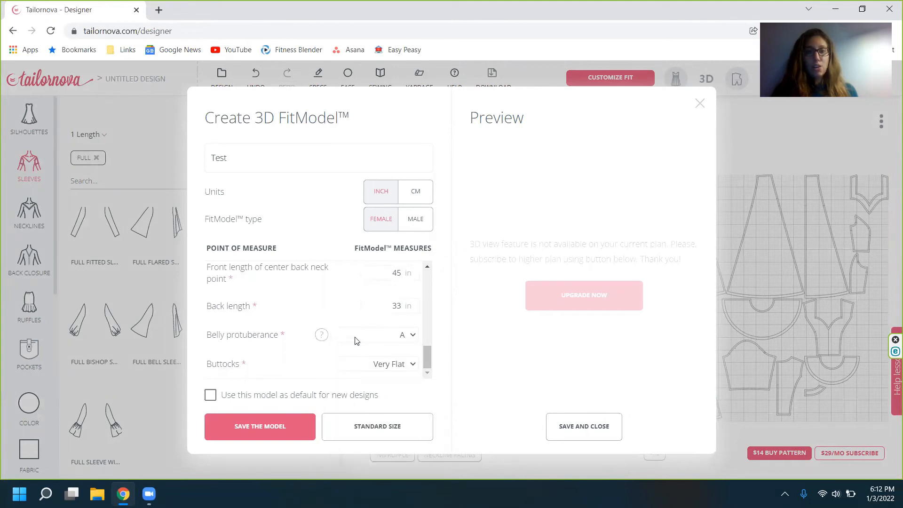
pyautogui.click(325, 340)
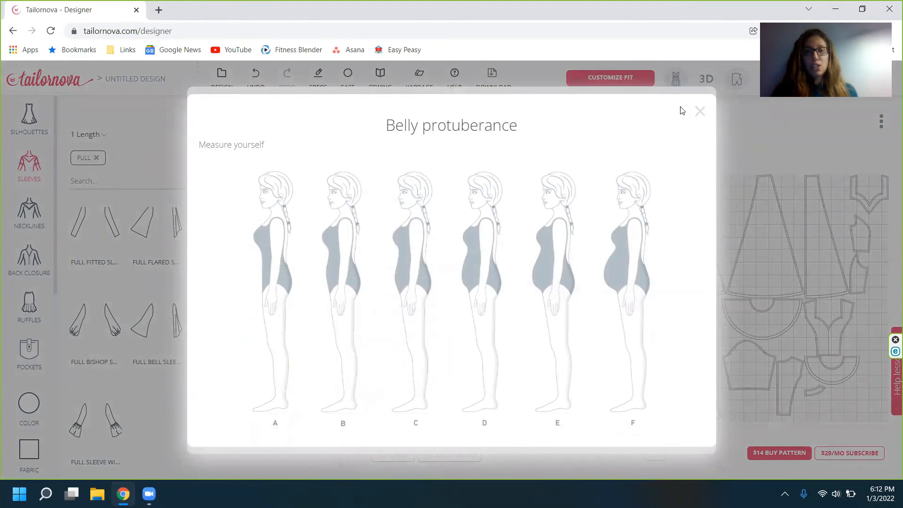
pyautogui.click(700, 112)
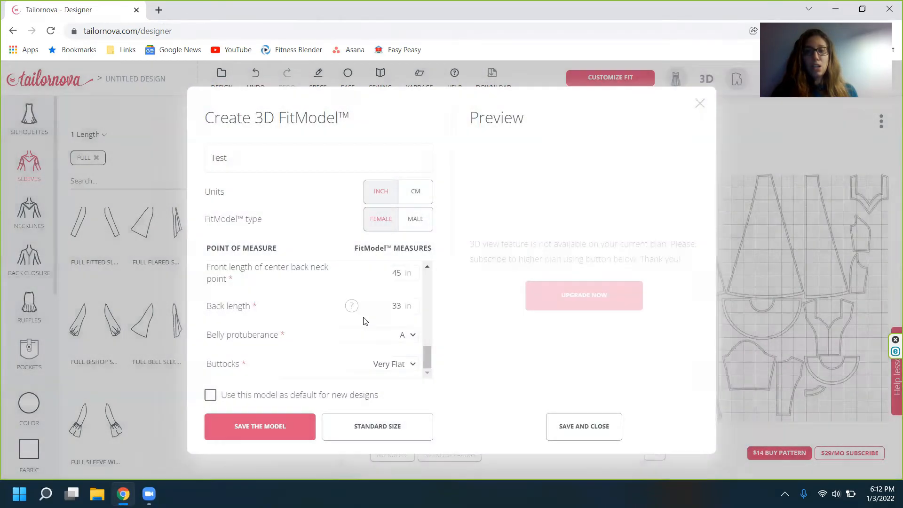
pyautogui.click(413, 336)
pyautogui.click(385, 408)
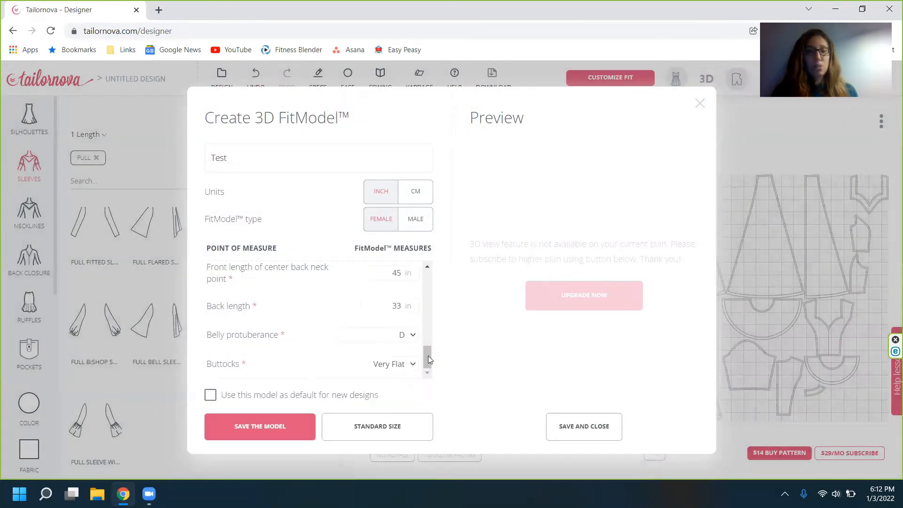
pyautogui.click(412, 365)
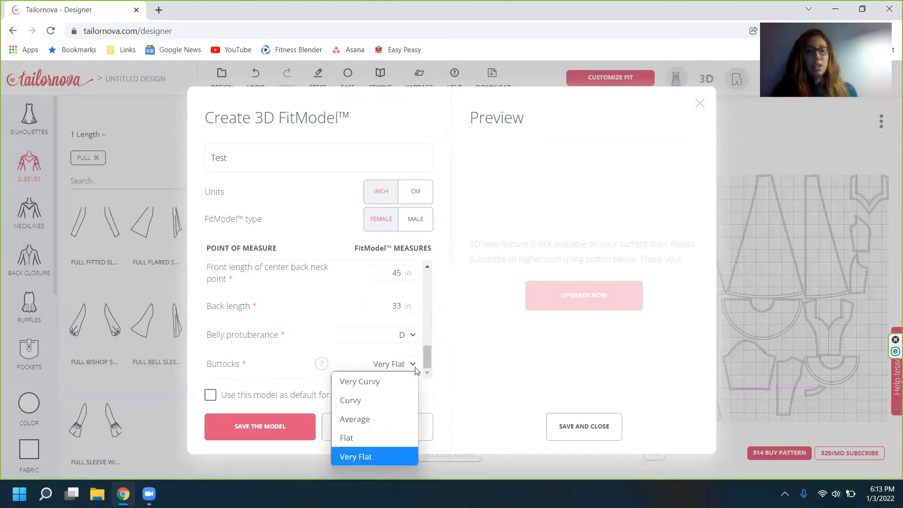
pyautogui.click(413, 402)
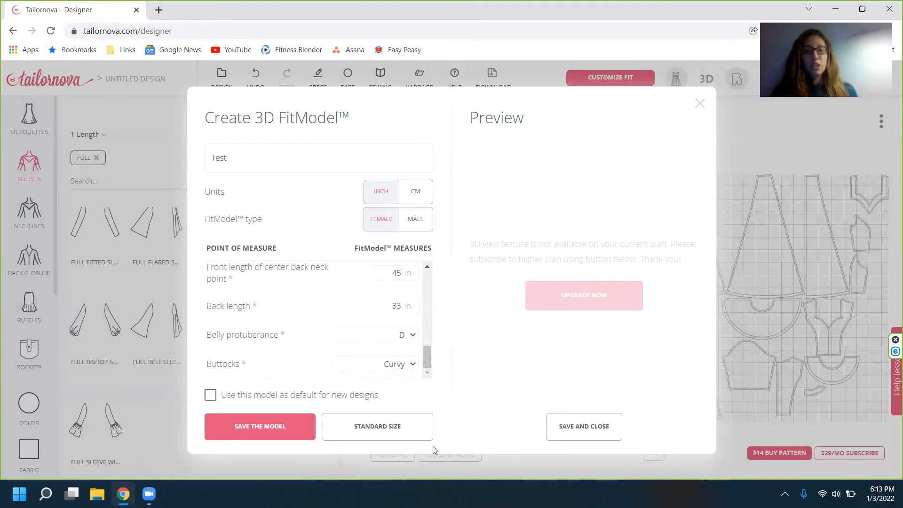
# - Save the Test FitModel and apply it to the dress design
pyautogui.click(298, 427)
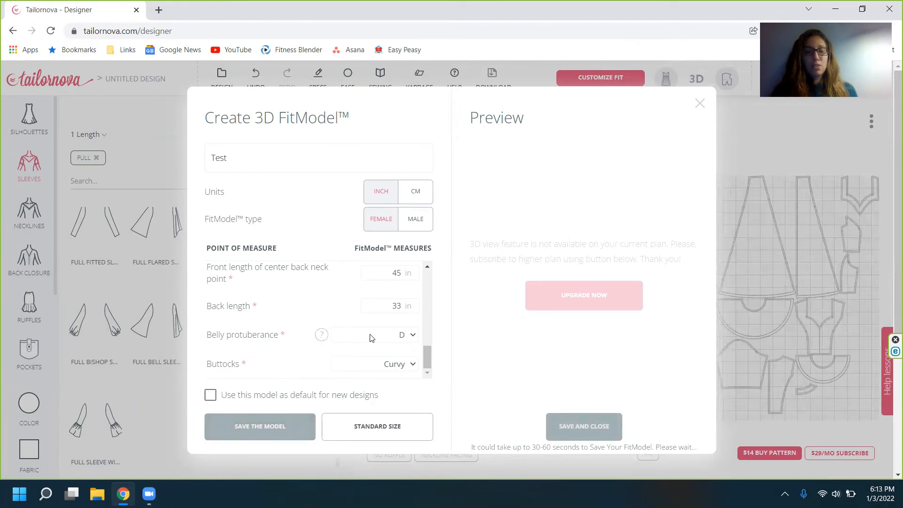
pyautogui.moveTo(430, 354); pyautogui.dragTo(434, 260)
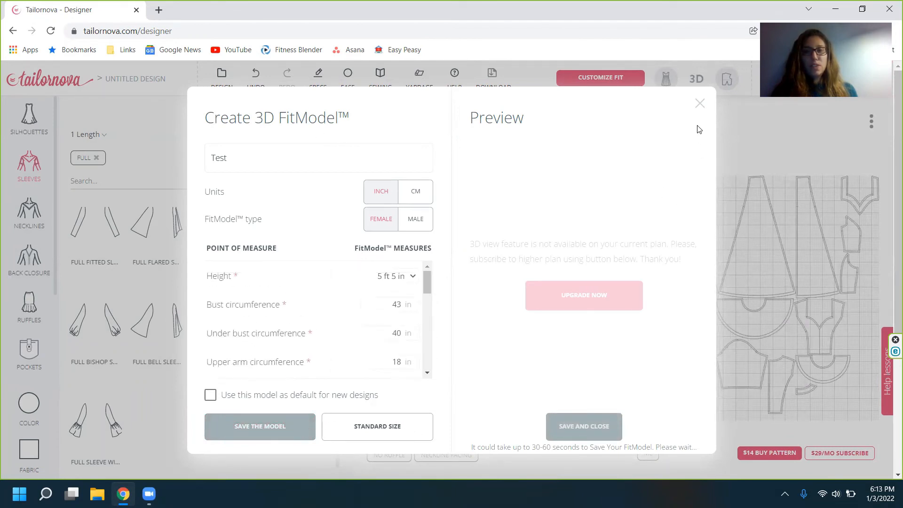
pyautogui.click(700, 104)
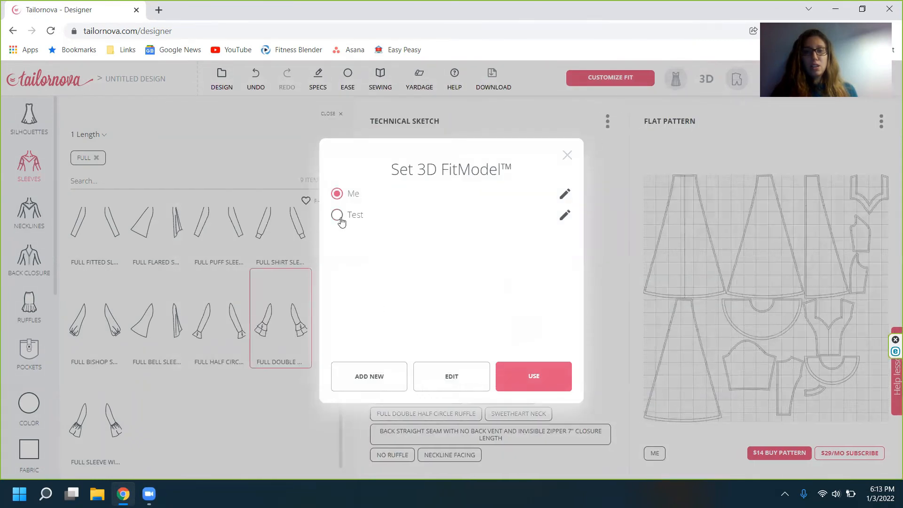
pyautogui.click(340, 219)
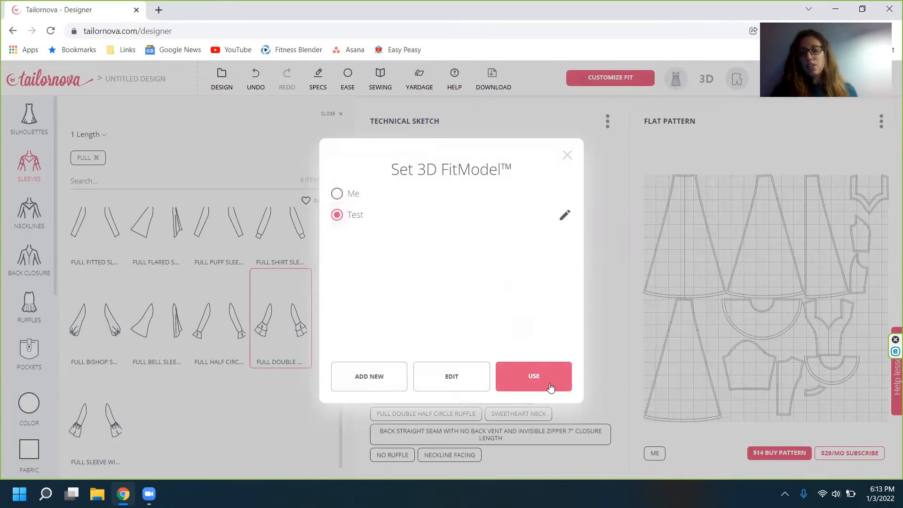
pyautogui.click(550, 386)
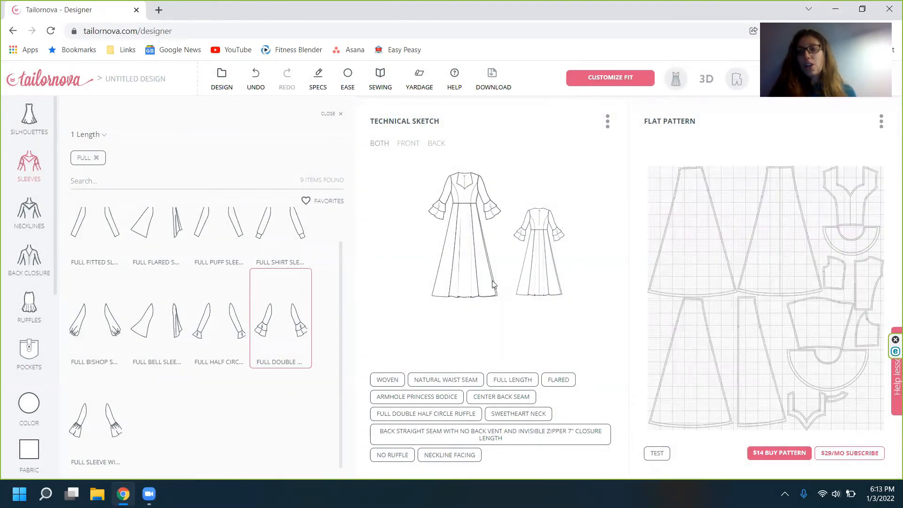
# - Change the Test FitModel's measurements to standard US size 14, save it and use it for the design
pyautogui.click(628, 76)
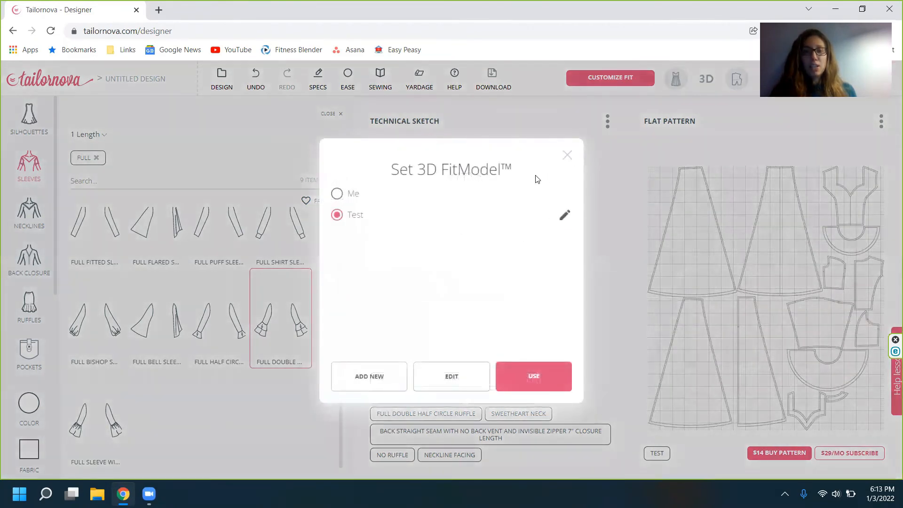
pyautogui.click(565, 216)
pyautogui.click(395, 432)
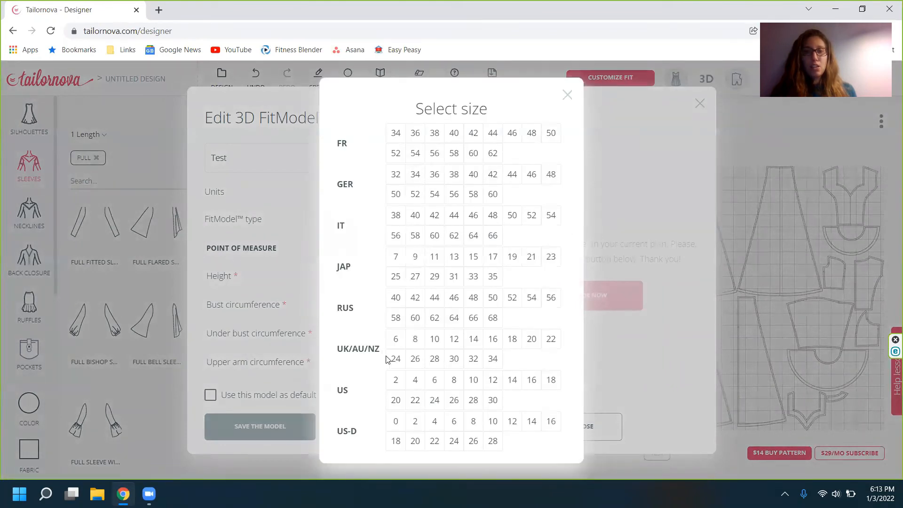
pyautogui.click(512, 380)
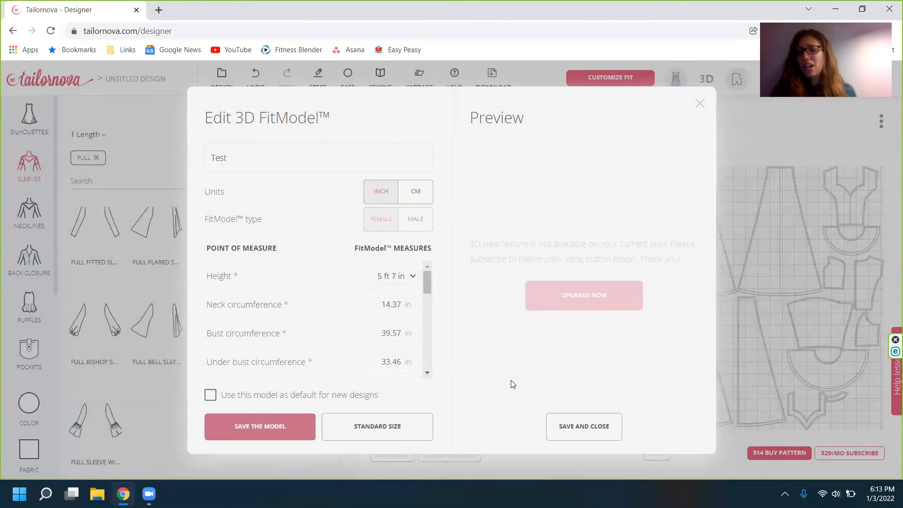
pyautogui.click(286, 426)
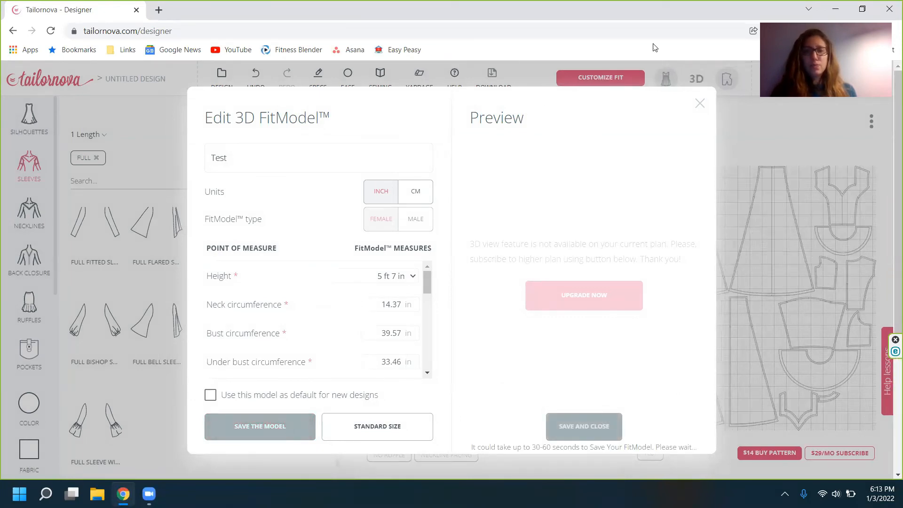
pyautogui.click(698, 104)
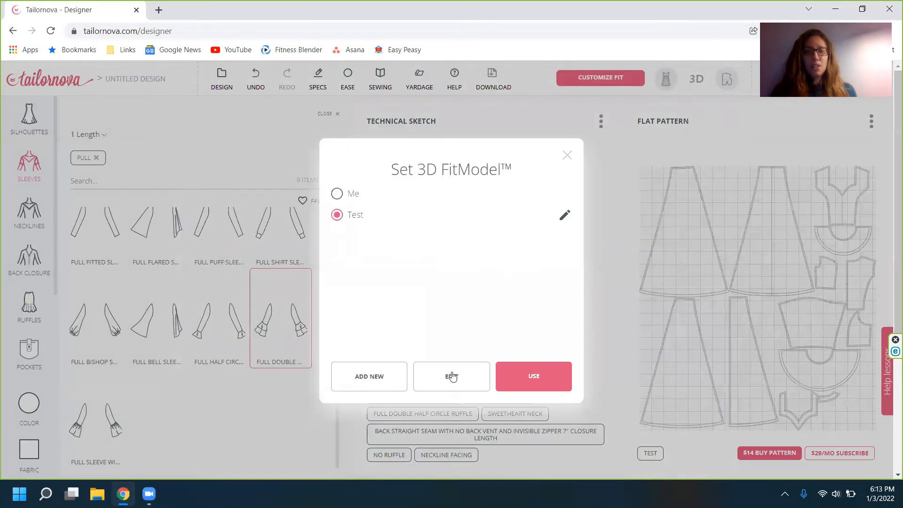
pyautogui.click(540, 383)
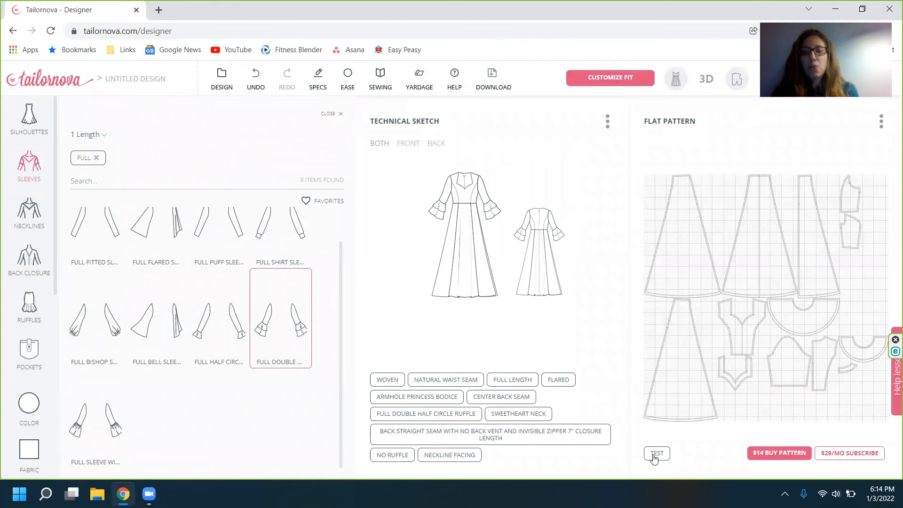
# - Switch the design's fit to the Me FitModel
pyautogui.click(630, 85)
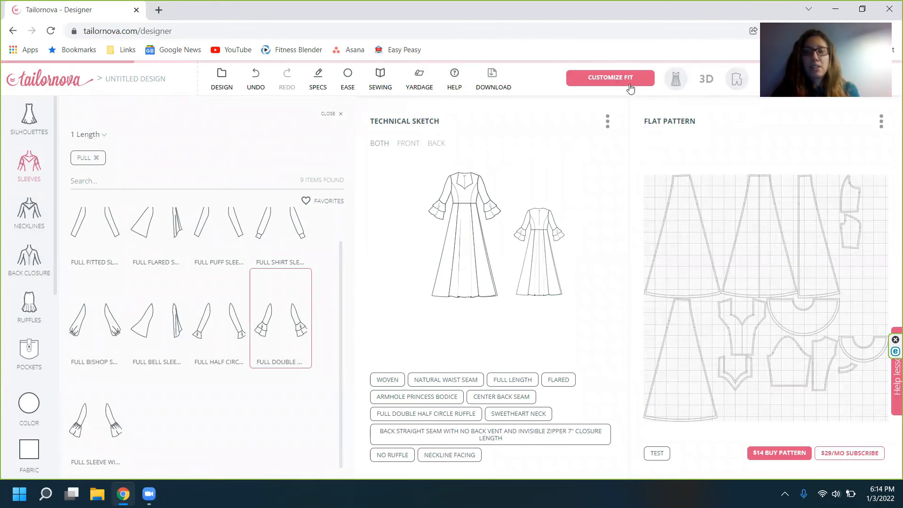
pyautogui.click(342, 198)
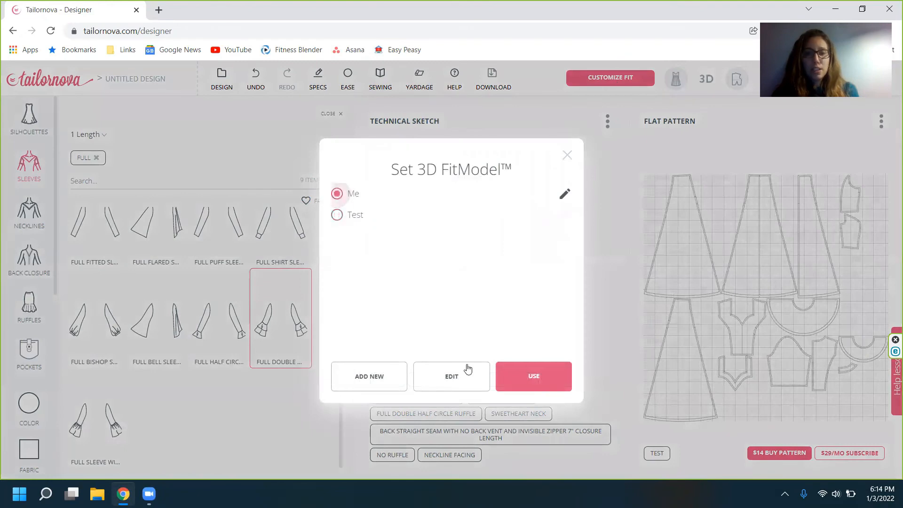
pyautogui.click(528, 371)
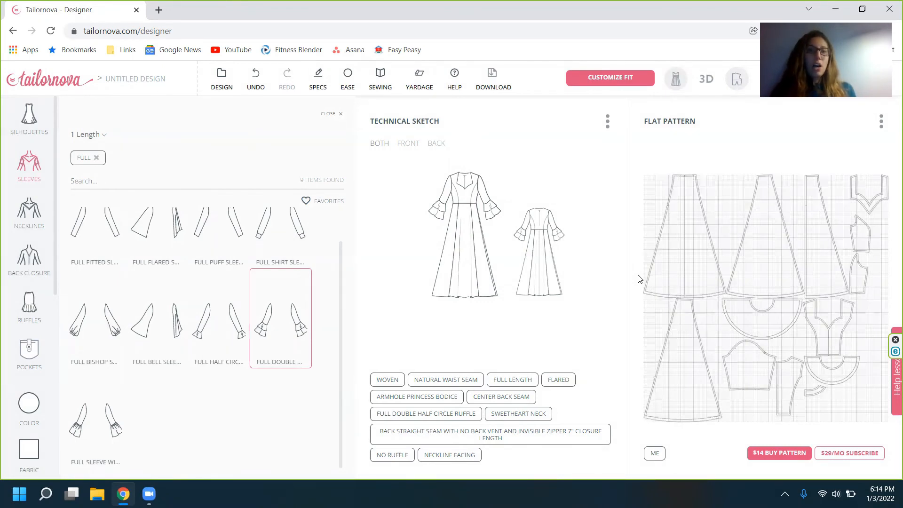
# - Rename the untitled design as Test Design and save it
pyautogui.click(144, 86)
pyautogui.write('Tes')
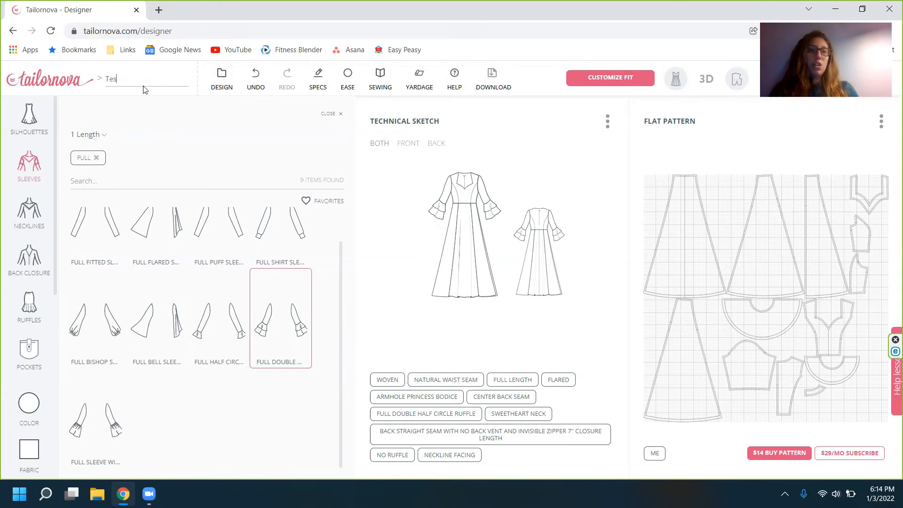
pyautogui.write('t Design')
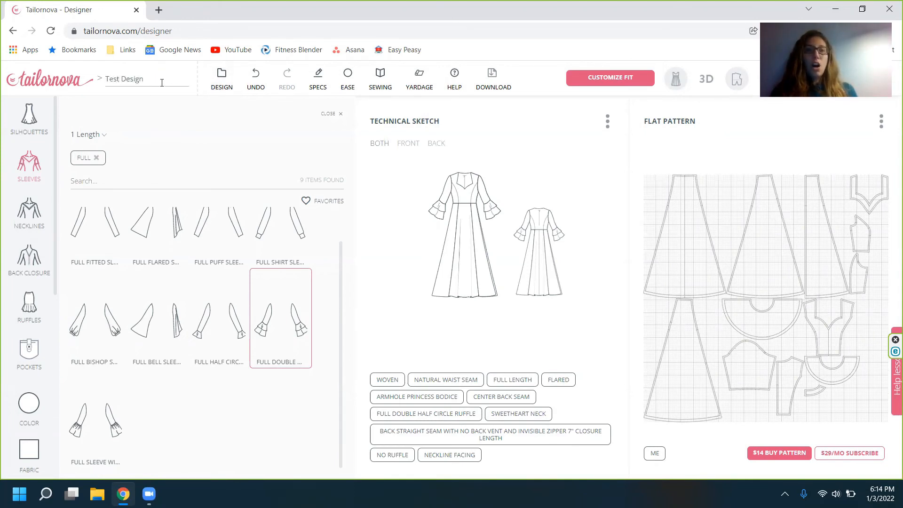
pyautogui.click(216, 88)
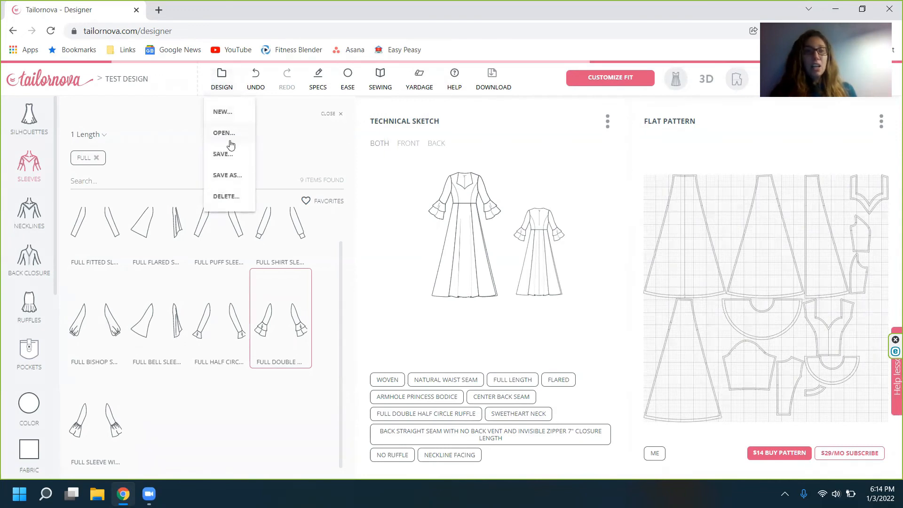
pyautogui.click(230, 158)
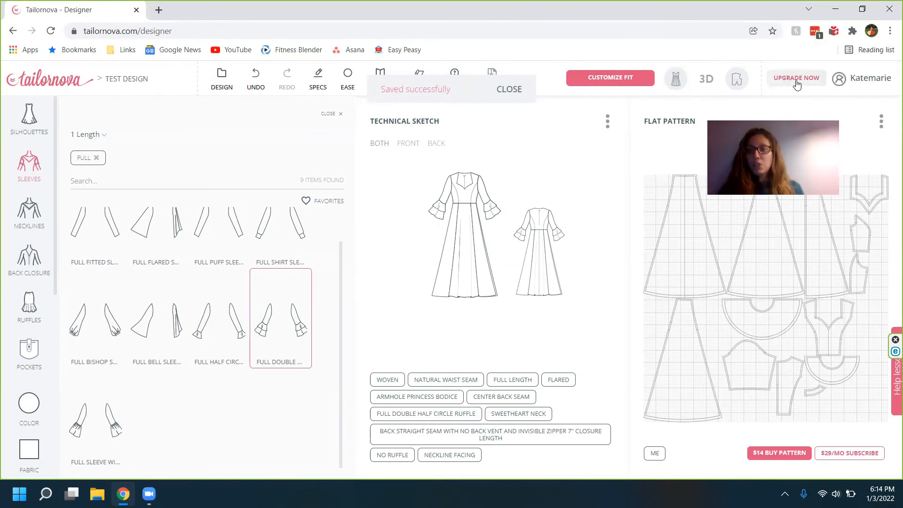
# - Look at the account options, the available back closures and the ruffle choices for the dress
pyautogui.click(848, 80)
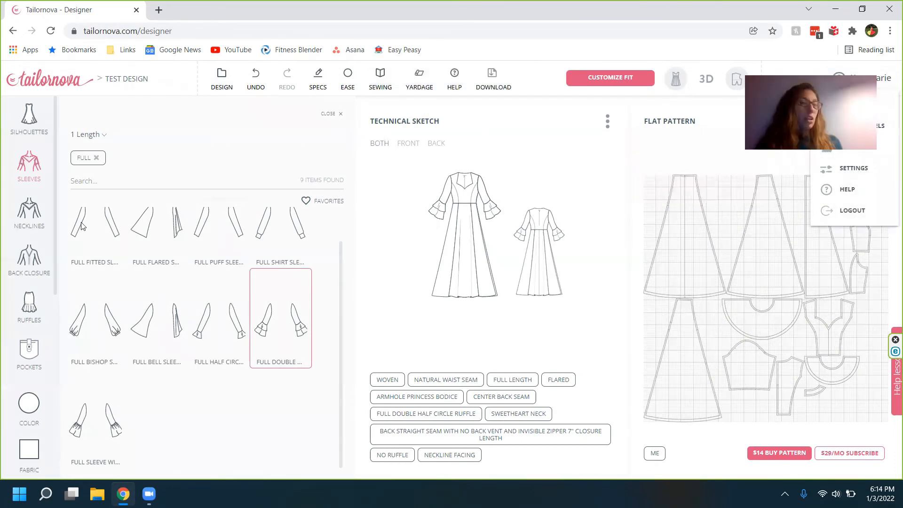
pyautogui.click(53, 220)
pyautogui.scroll(-1, 49, 284)
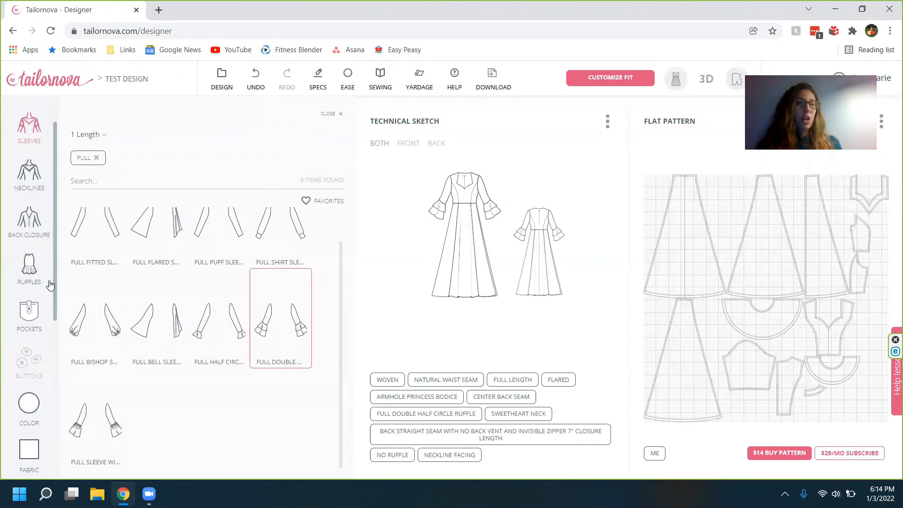
pyautogui.click(35, 223)
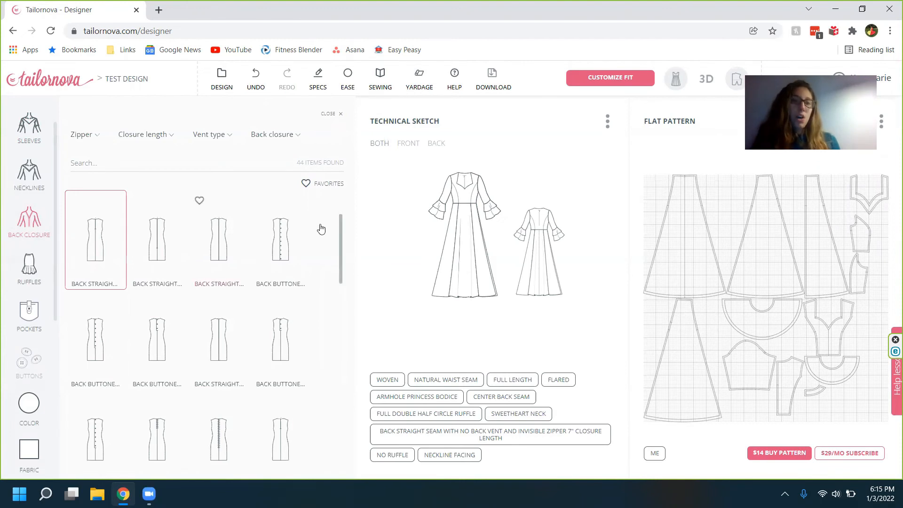
pyautogui.scroll(-4, 341, 230)
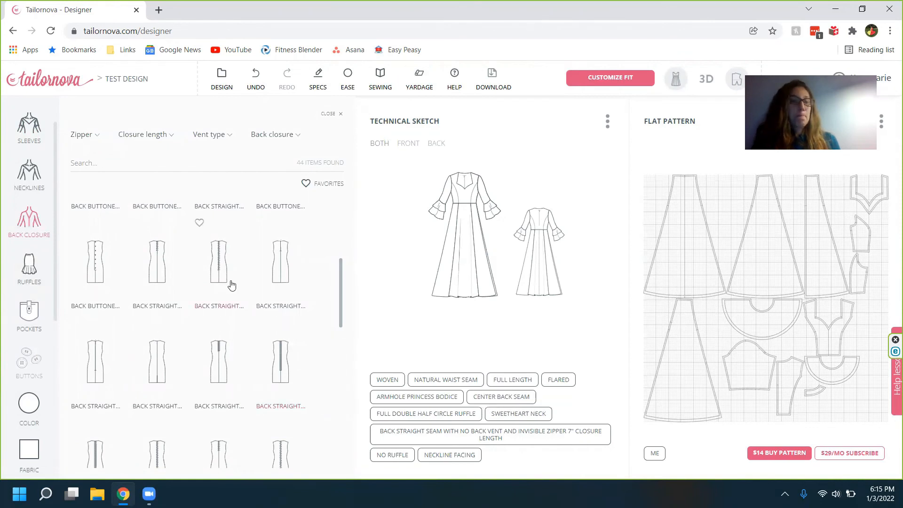
pyautogui.click(35, 283)
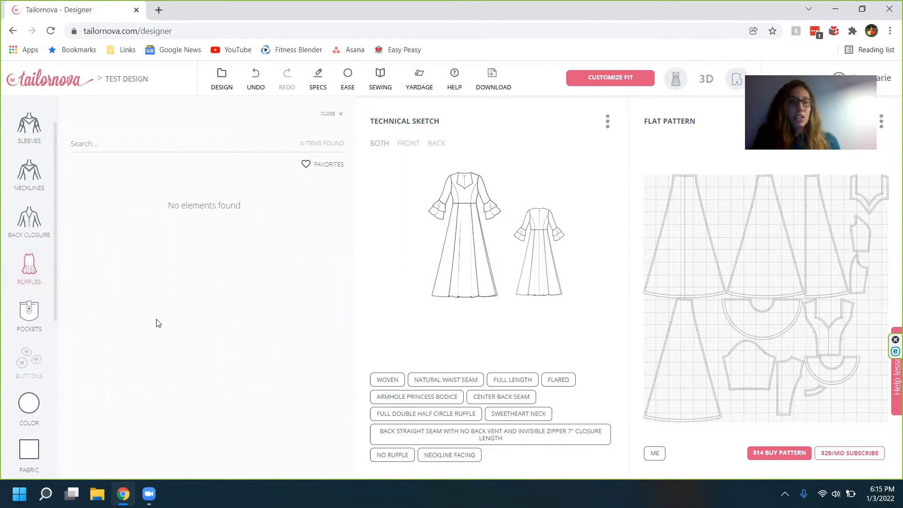
# - Add in-seam pockets to the dress and bring up the color choices
pyautogui.click(27, 324)
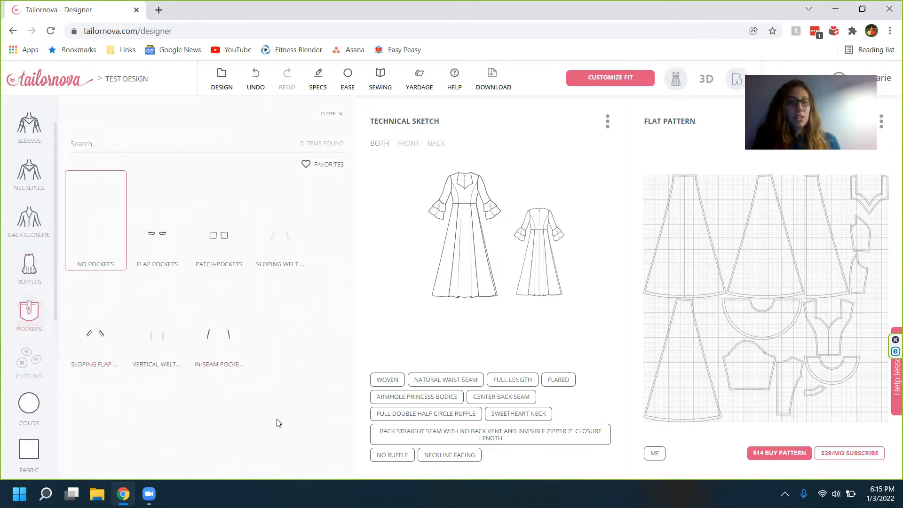
pyautogui.click(216, 353)
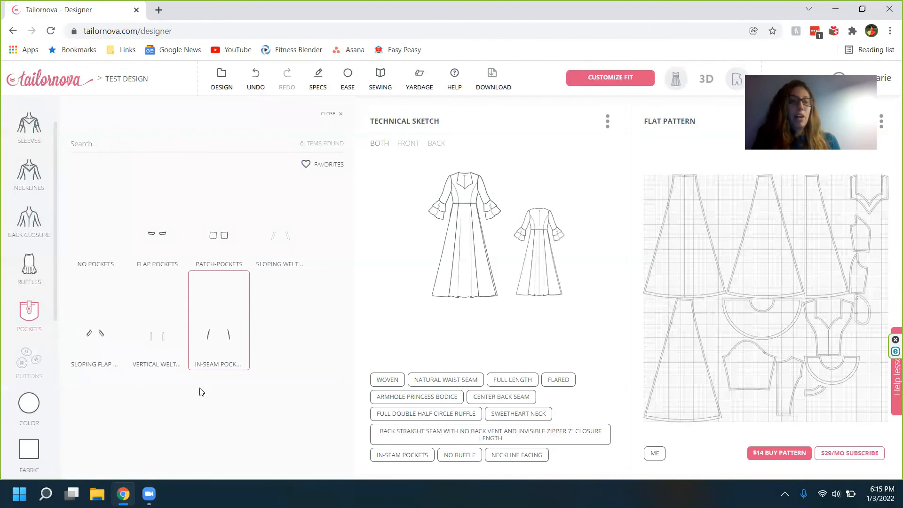
pyautogui.moveTo(55, 319); pyautogui.dragTo(65, 399)
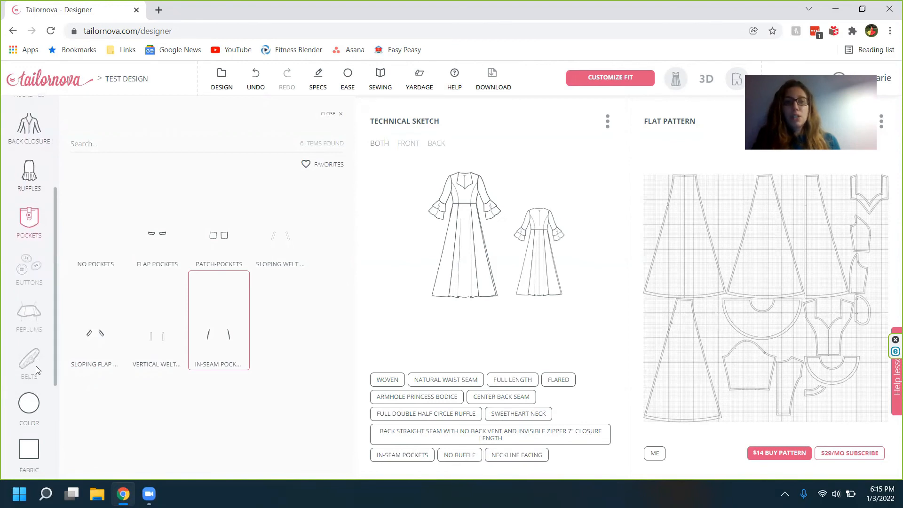
pyautogui.click(31, 405)
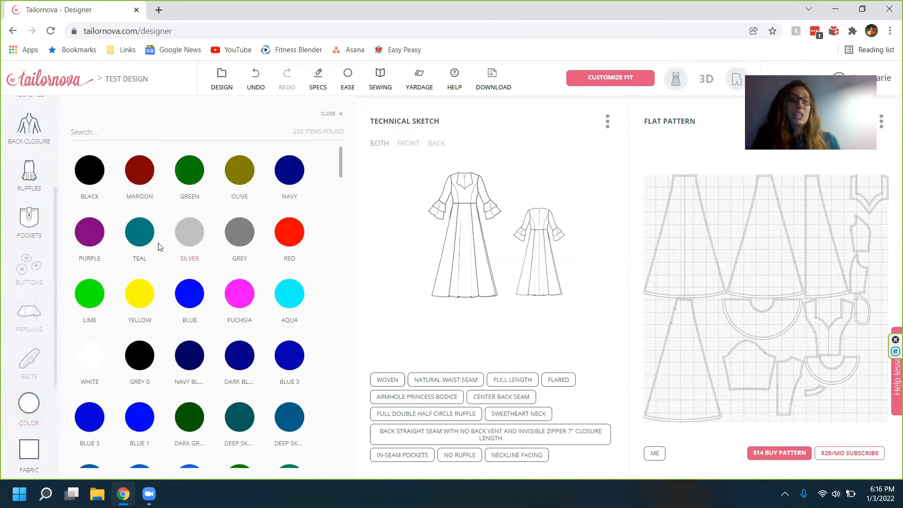
# - Preview the dress in purple and change its color to white
pyautogui.click(92, 239)
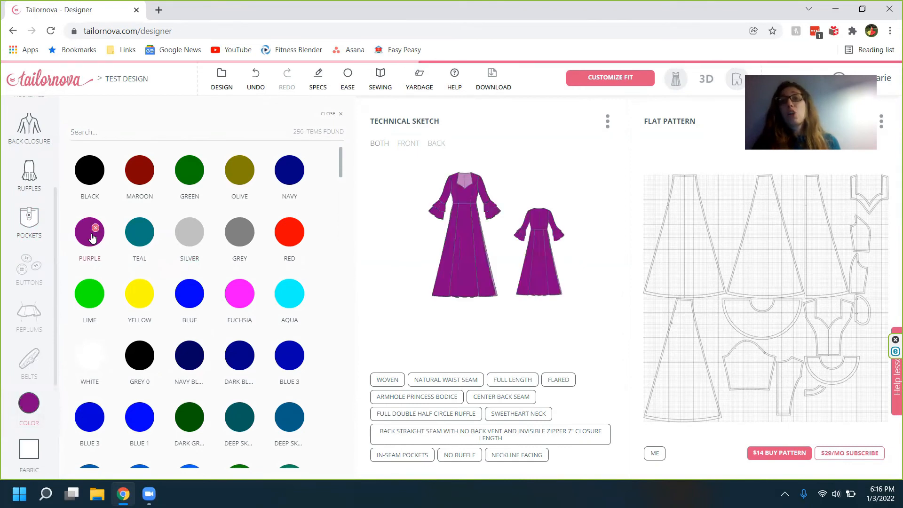
pyautogui.click(99, 351)
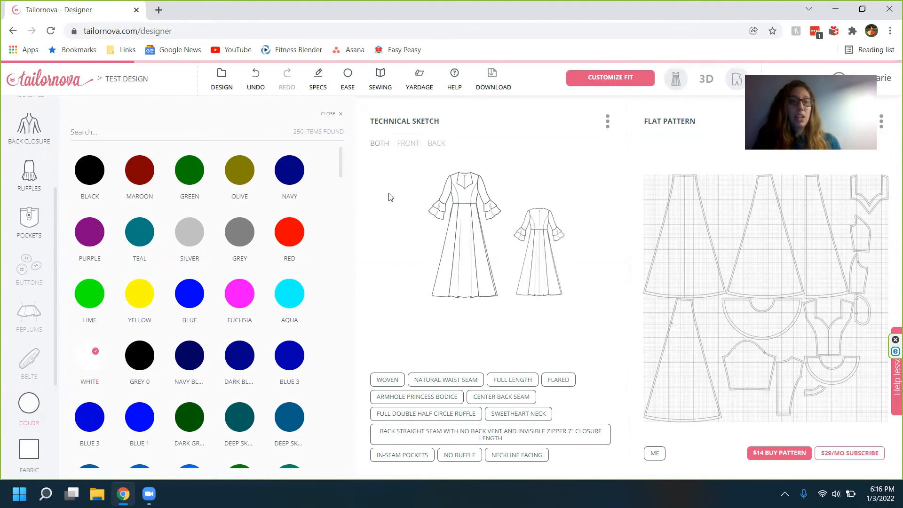
# - Try the black-and-beige patterned default fabric on the dress, remove it and close the fabric choices
pyautogui.click(22, 452)
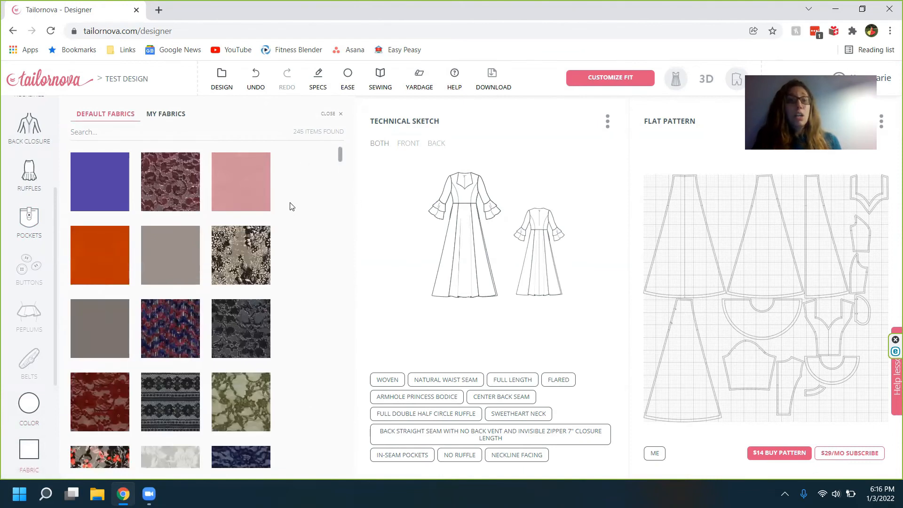
pyautogui.click(258, 264)
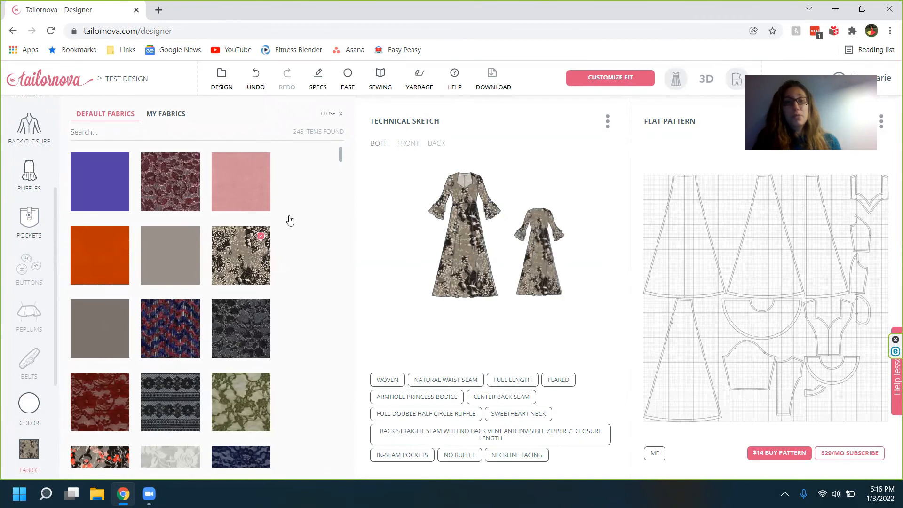
pyautogui.click(171, 181)
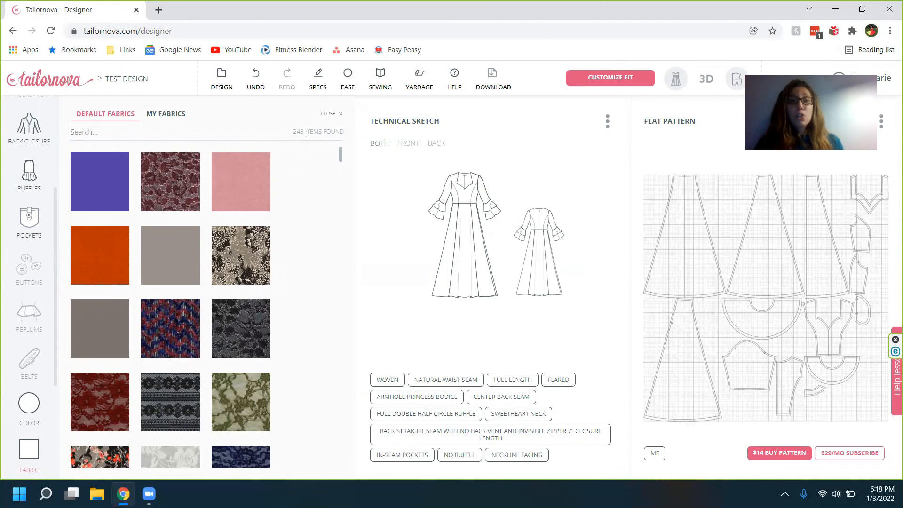
pyautogui.click(328, 114)
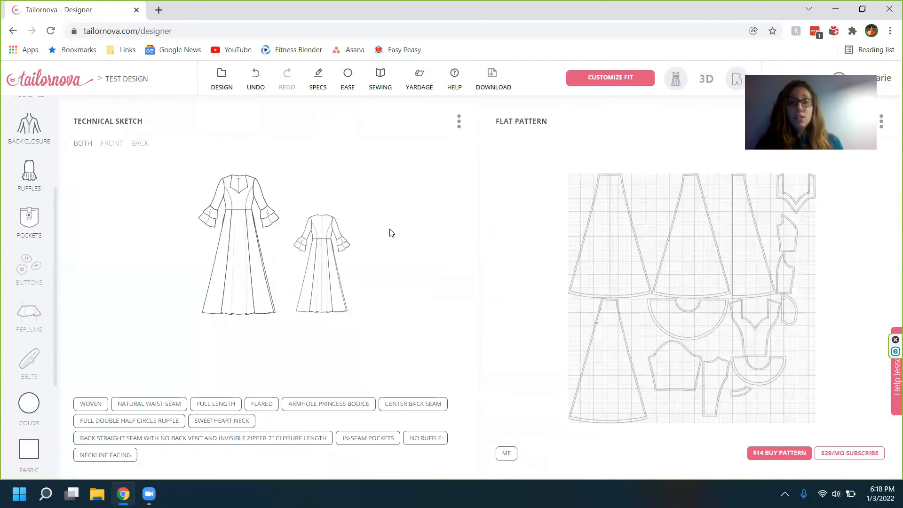
# - View the technical sketch alone and the flat pattern alone, and return to showing both side by side
pyautogui.click(737, 79)
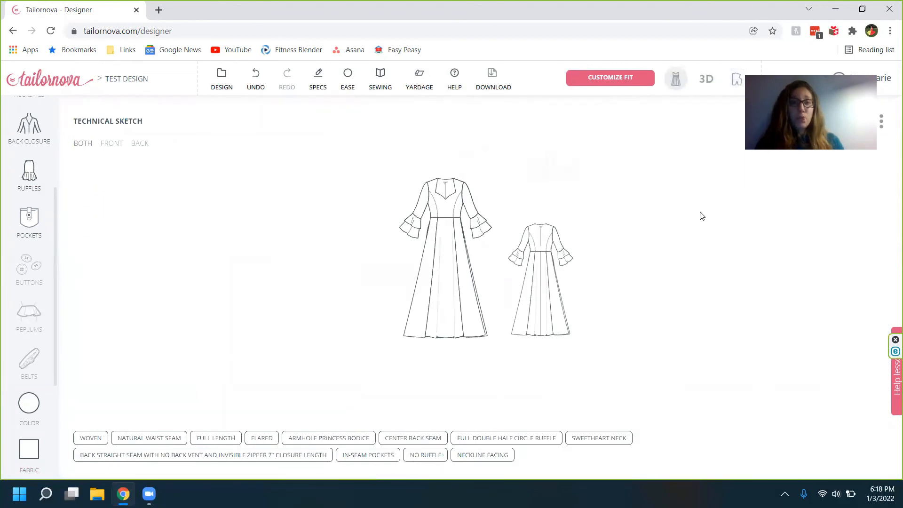
pyautogui.click(736, 79)
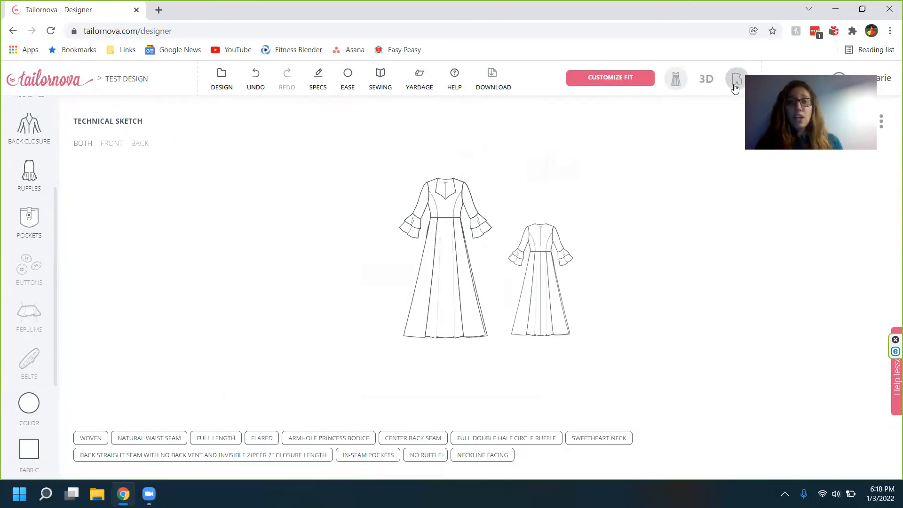
pyautogui.click(675, 80)
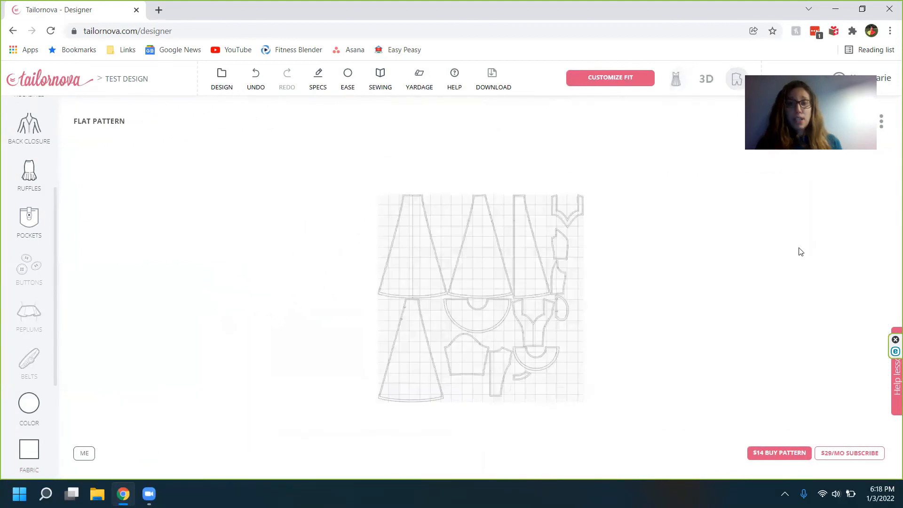
pyautogui.click(675, 87)
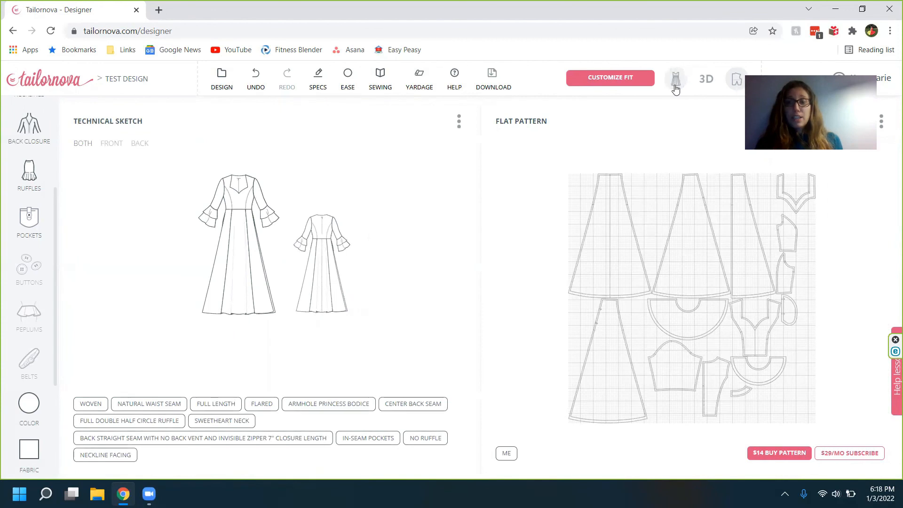